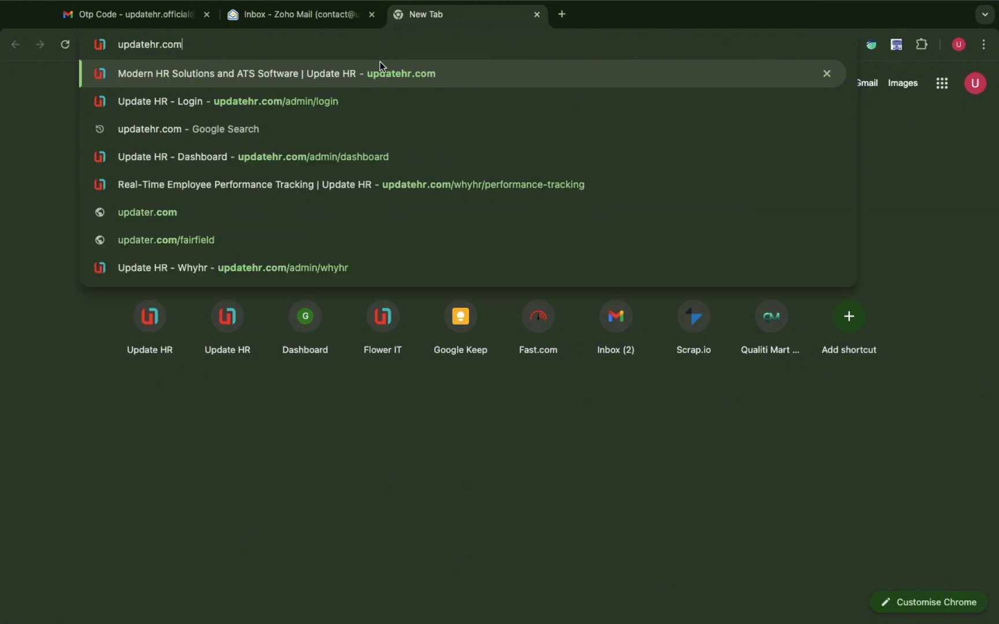
Load the Update HR homepage at updatehr.com and glance over the page.
key(Return)
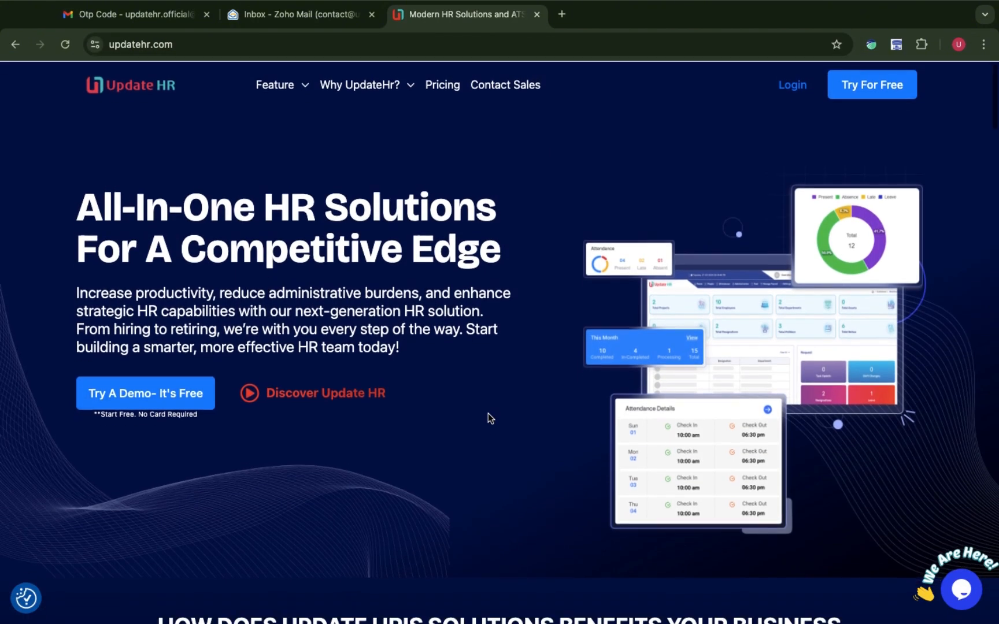
scroll(488, 414, down, 3)
scroll(488, 414, up, 3)
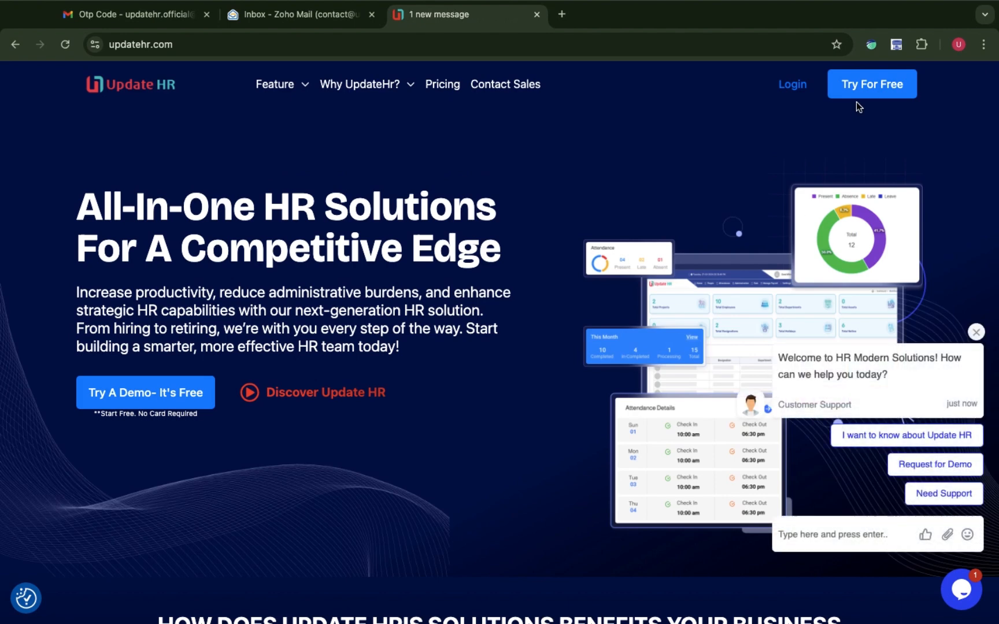
Start a free sign-up and enter the account holder's name, phone number, email and password.
click(856, 89)
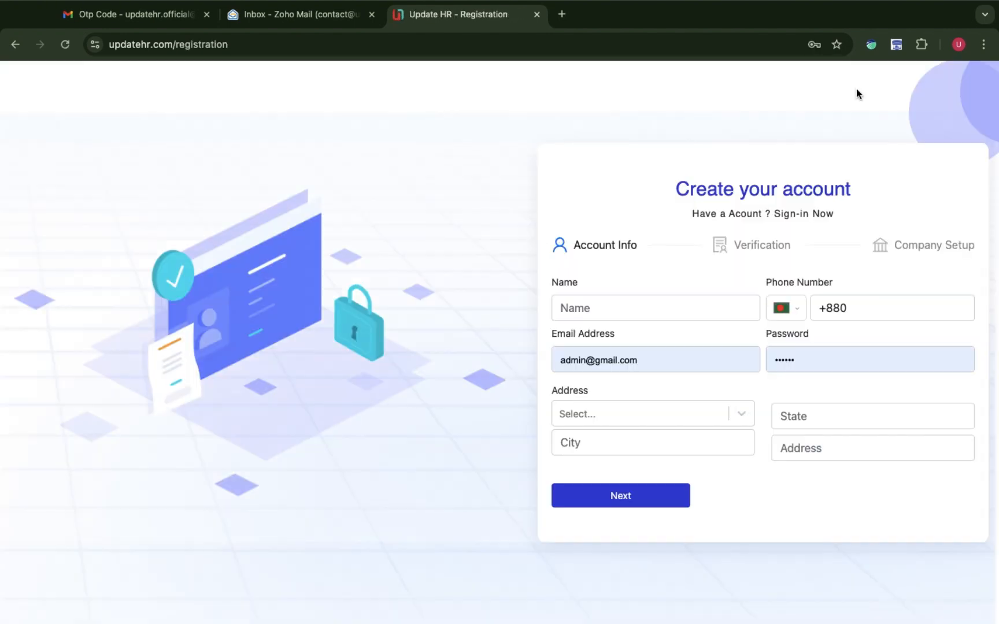
click(619, 306)
text(p)
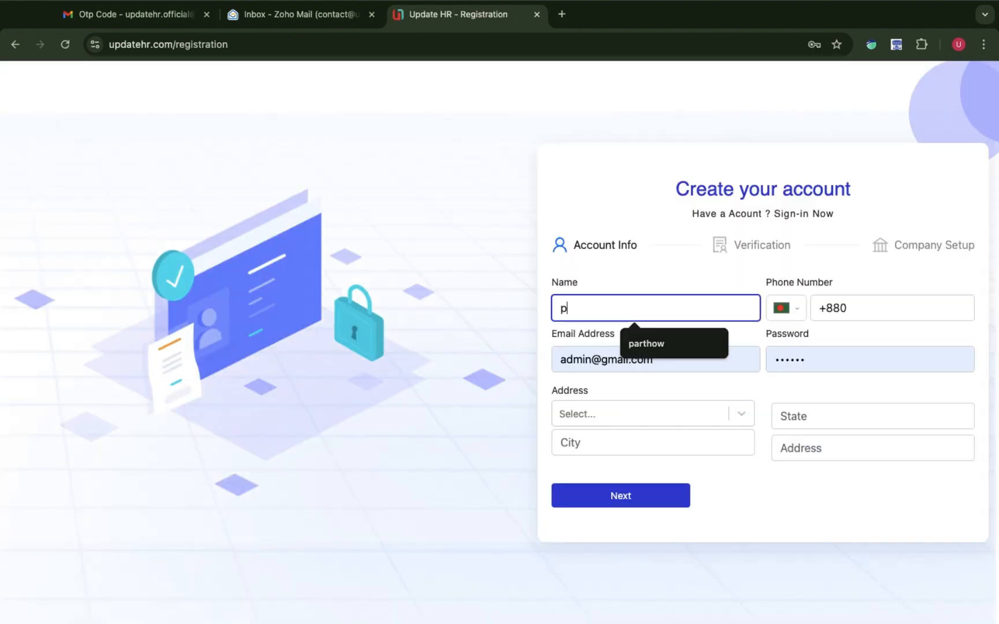
text(arthoww)
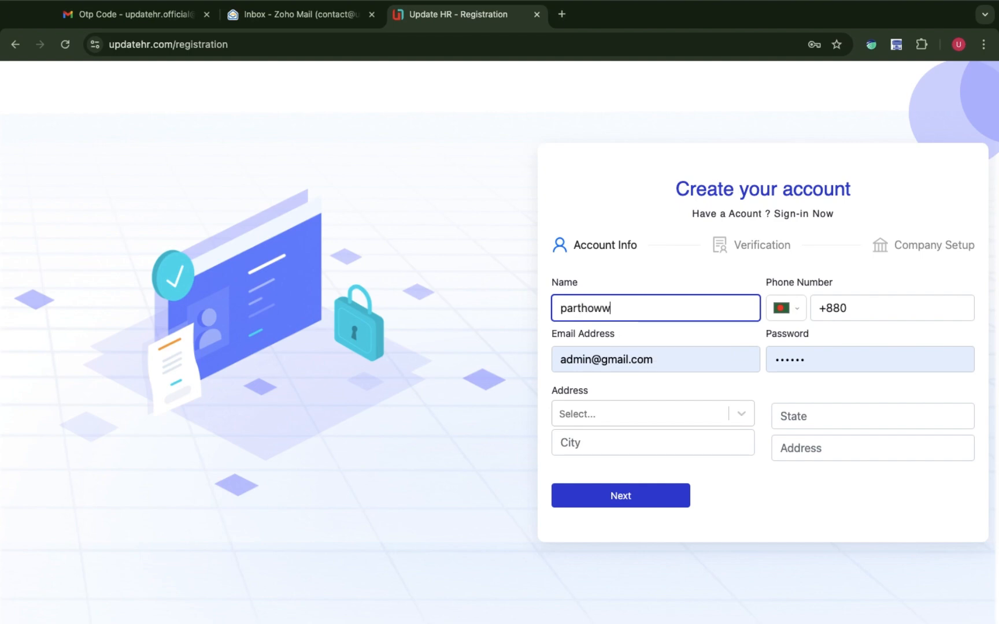
click(881, 303)
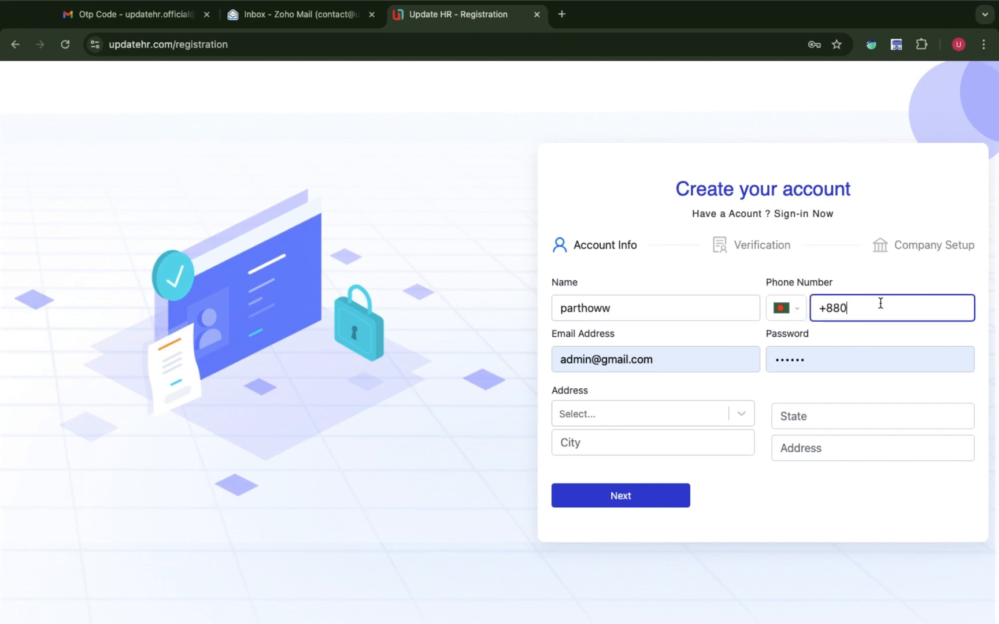
click(693, 359)
drag(693, 359, 503, 358)
key(BackSpace)
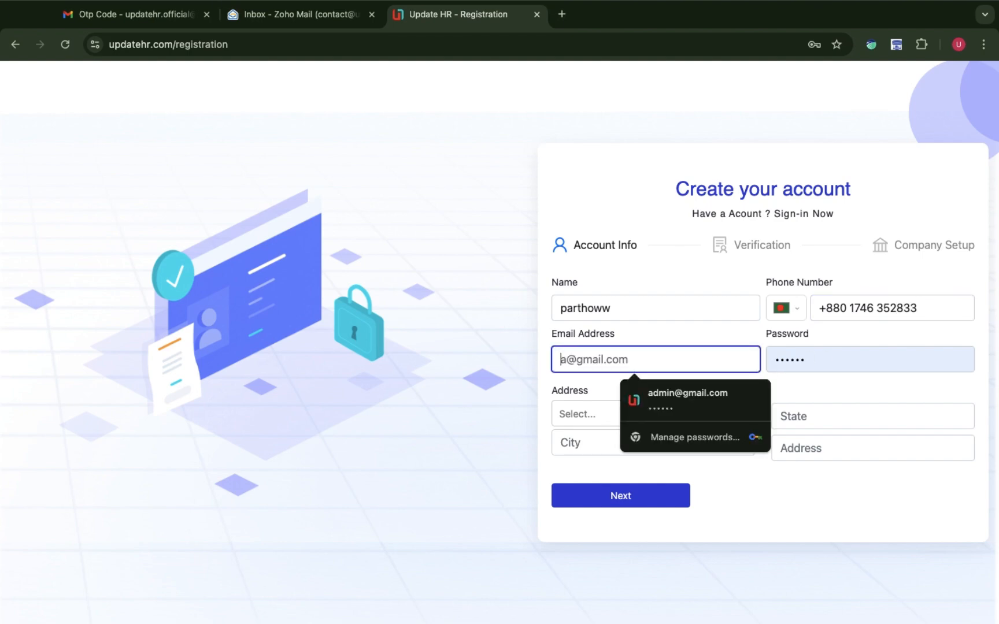
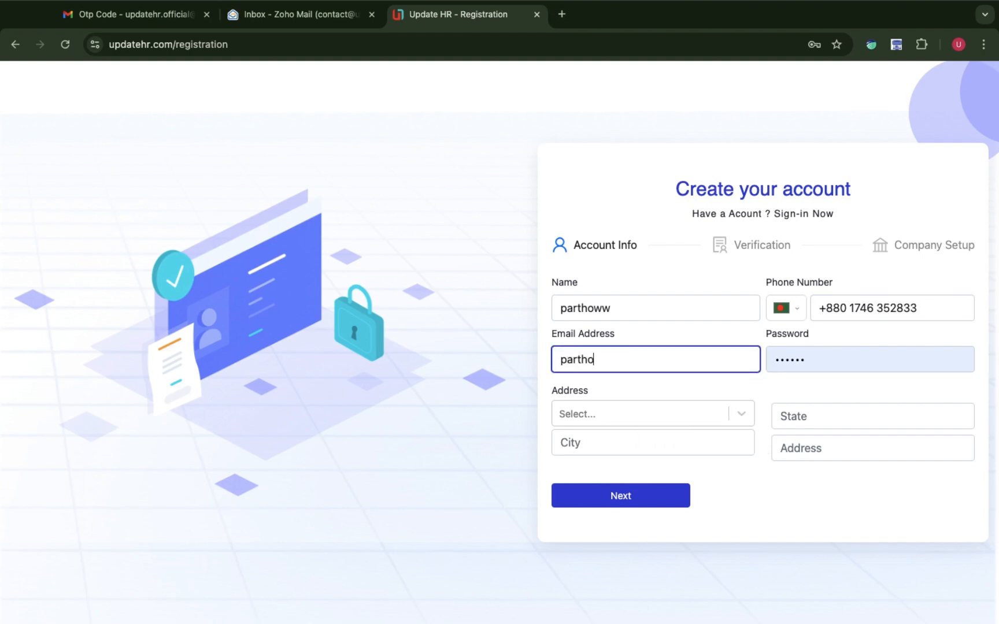
key(Tab)
text(1)
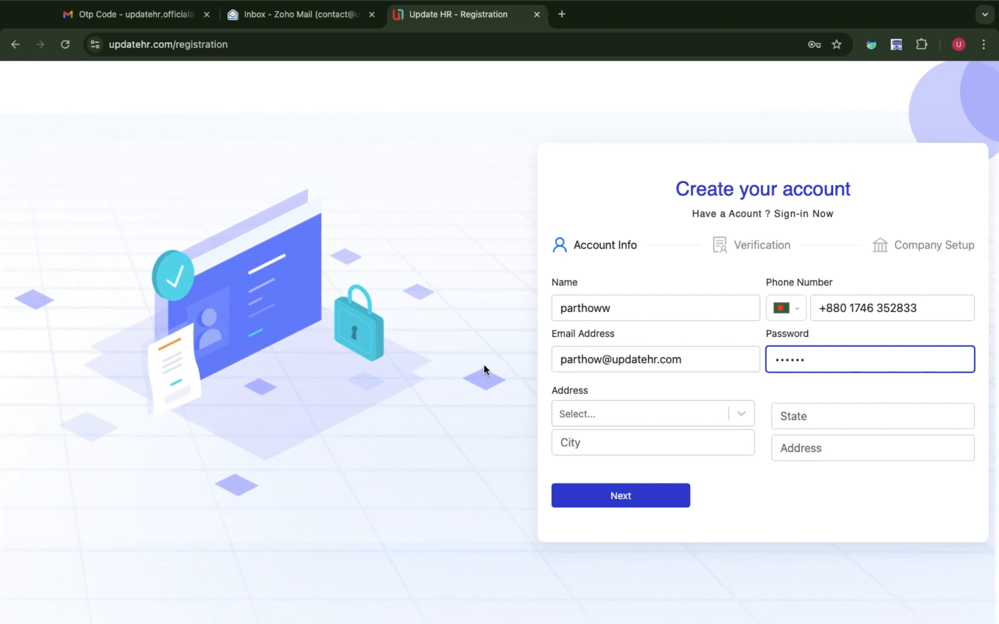
Set the address to Bangladesh, state Dhaka, city Dhaka, submit, and decline saving the password.
click(575, 414)
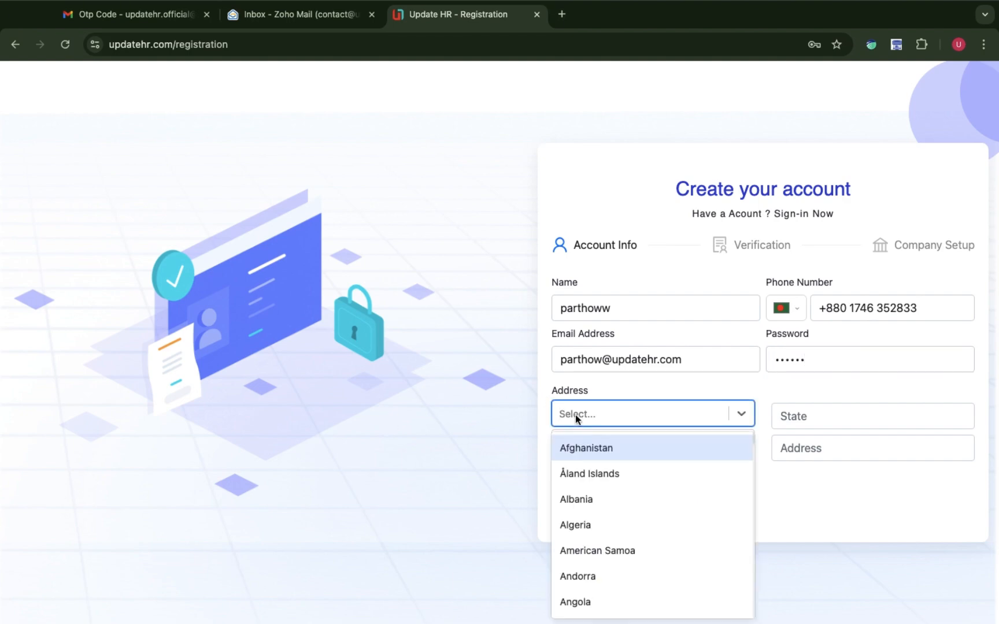
text(ban)
click(583, 474)
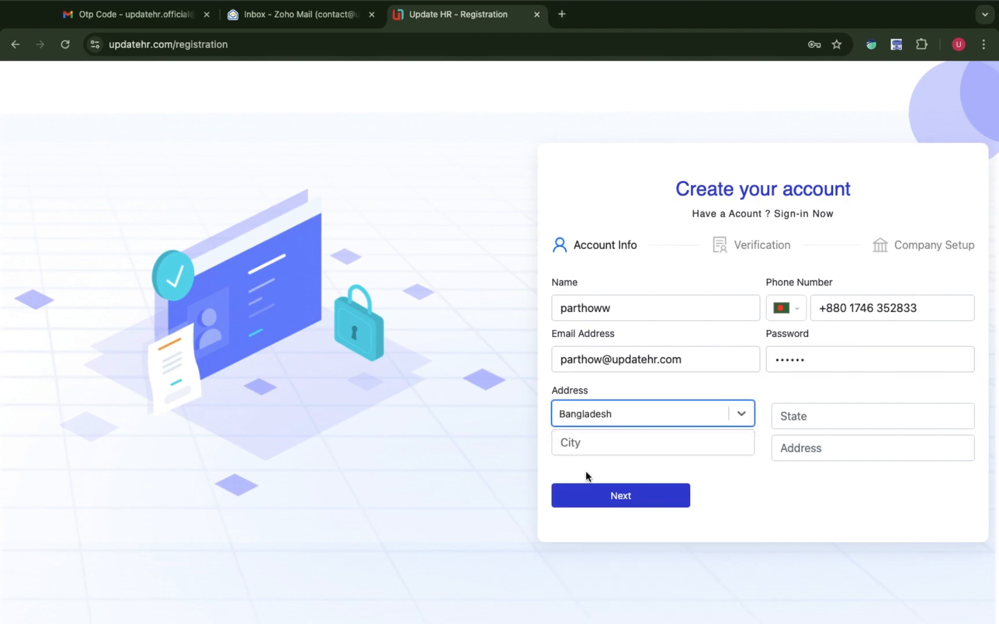
click(863, 426)
text(Dhaka)
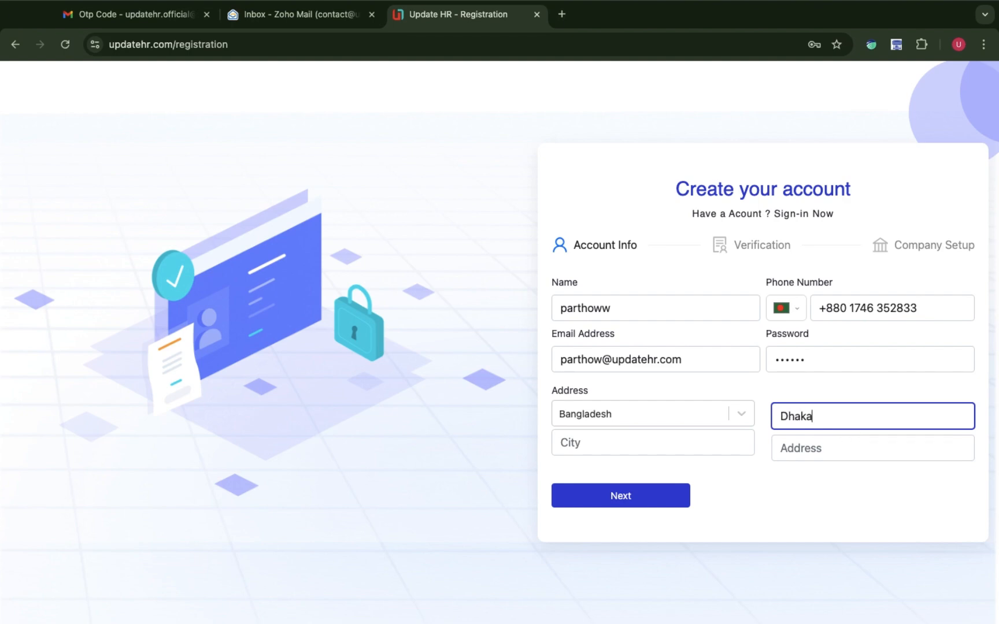
click(629, 441)
text(Dhaka)
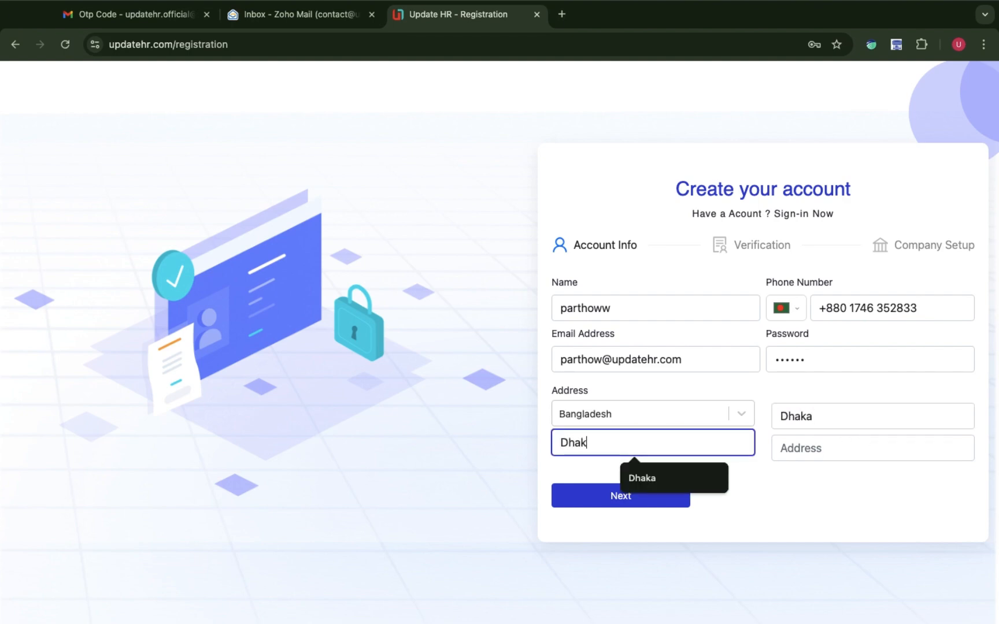
click(809, 442)
text(M)
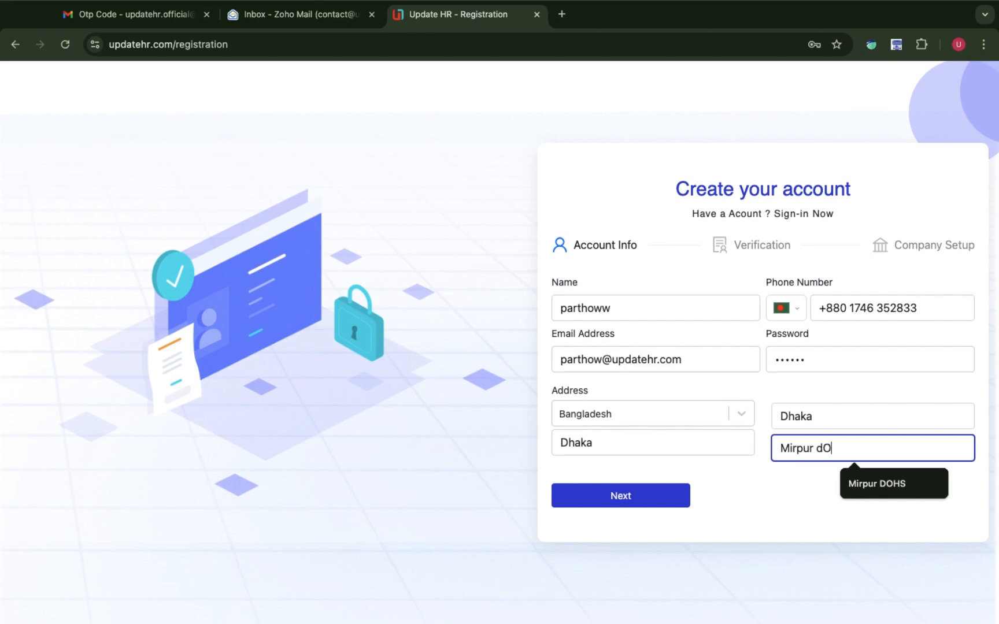
text(irpur DOHS)
click(605, 495)
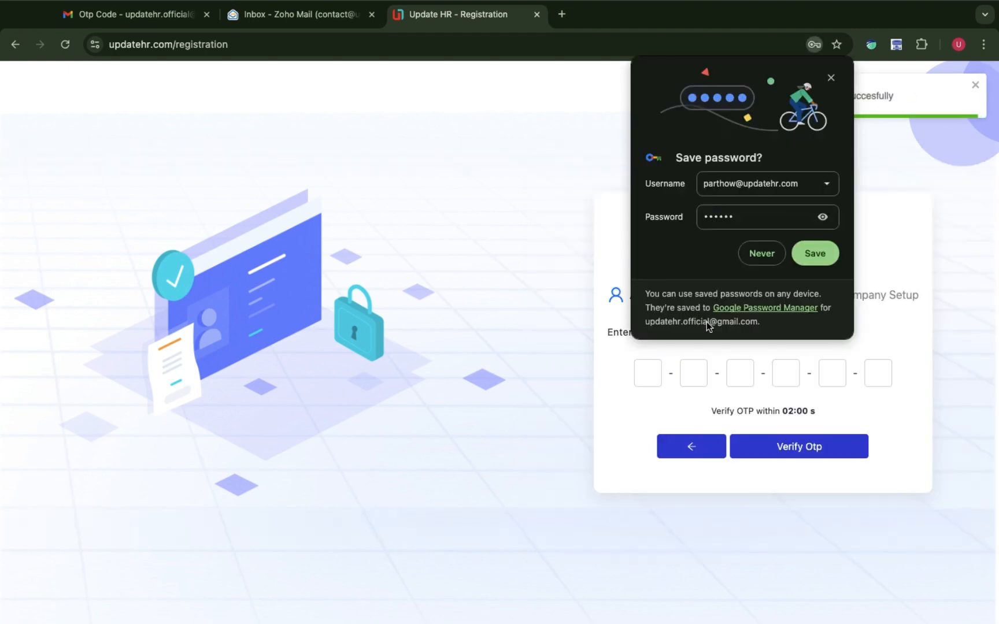
click(759, 254)
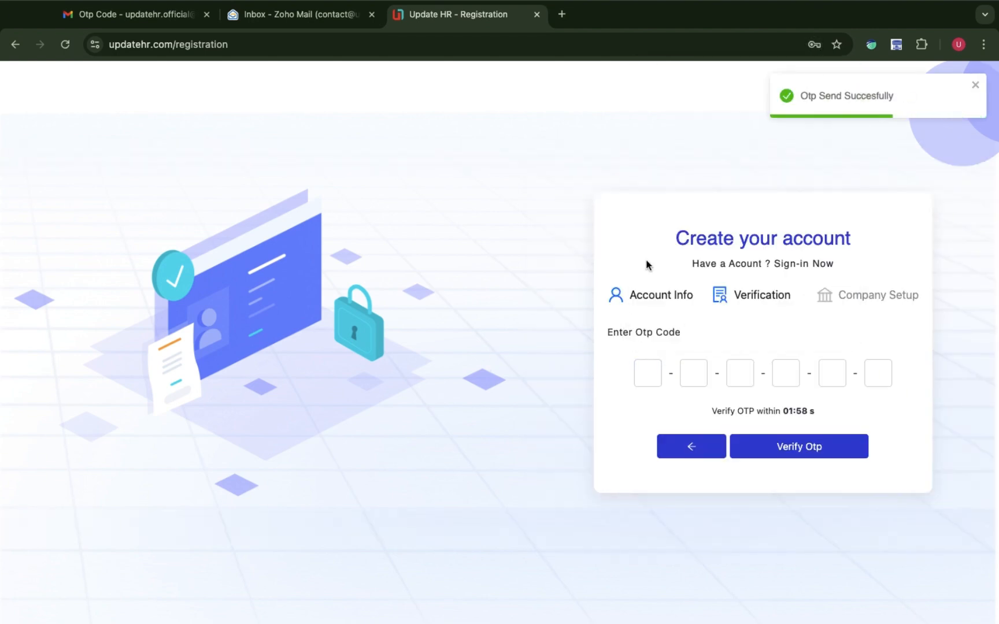
Open the Update HR 'Otp Code' email in the Zoho Mail inbox and select its six-digit code.
click(305, 19)
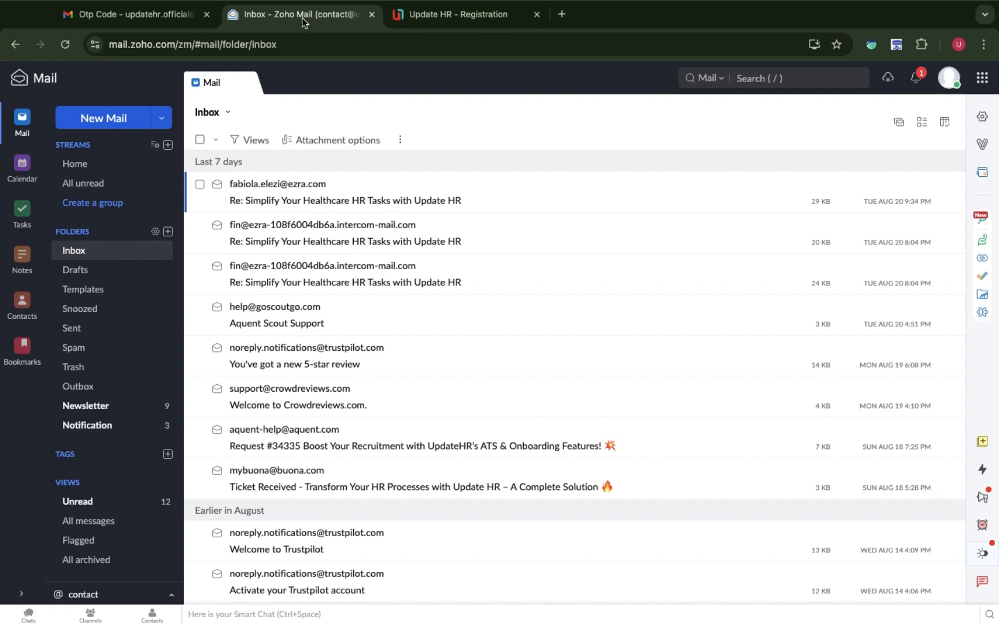
click(102, 251)
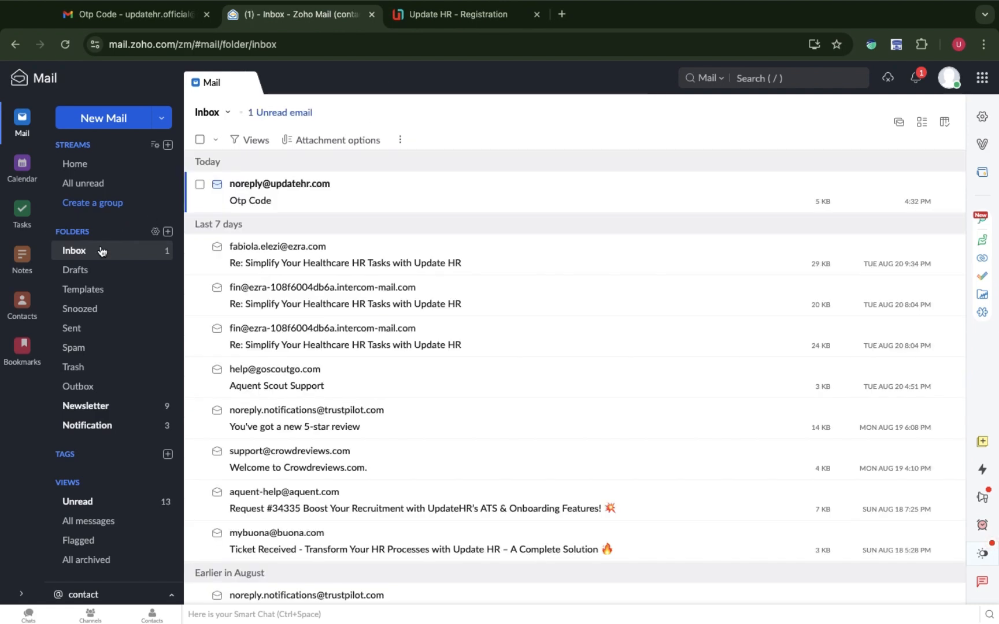
click(351, 196)
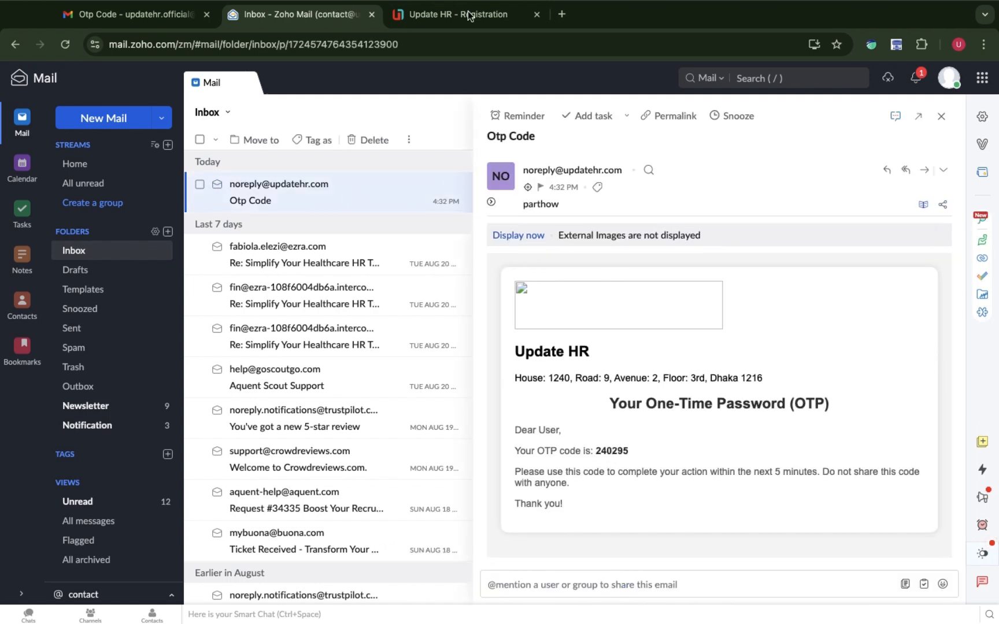
double_click(611, 452)
key(super+c)
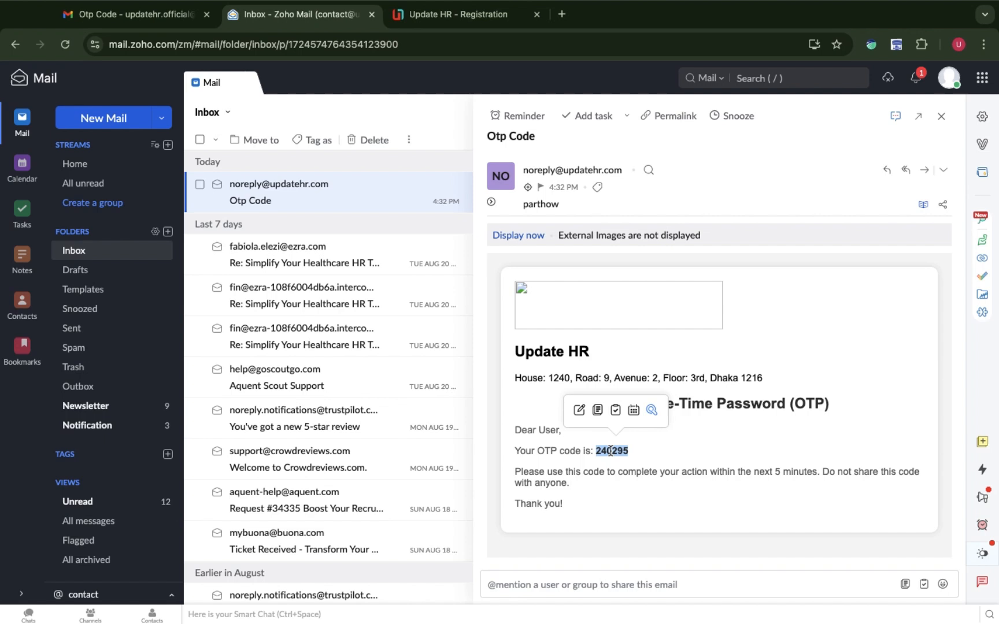
Paste the one-time code into Update HR's verification boxes and verify it.
click(450, 26)
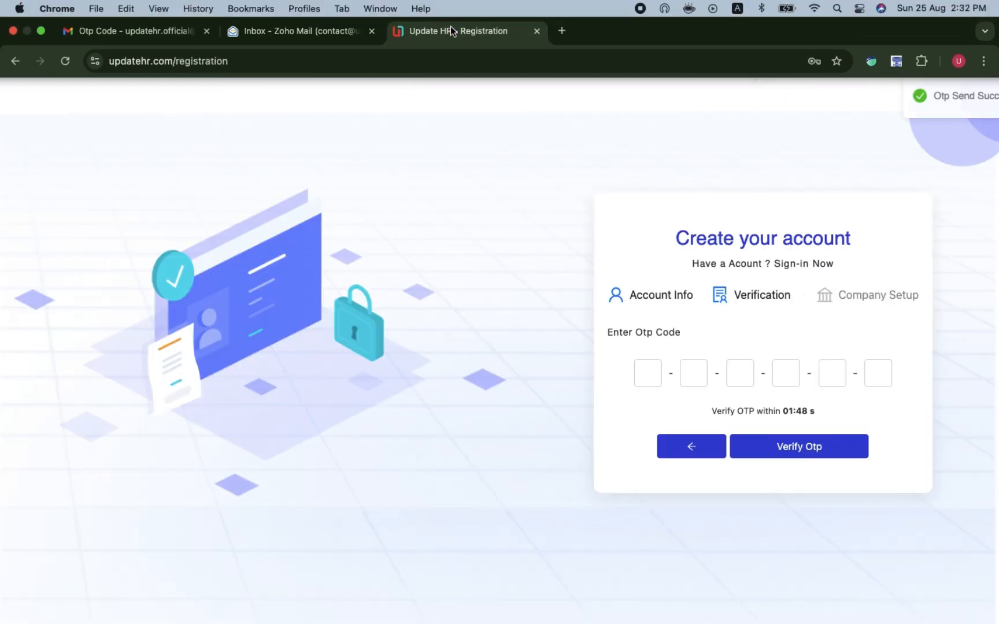
click(653, 370)
key(super+v)
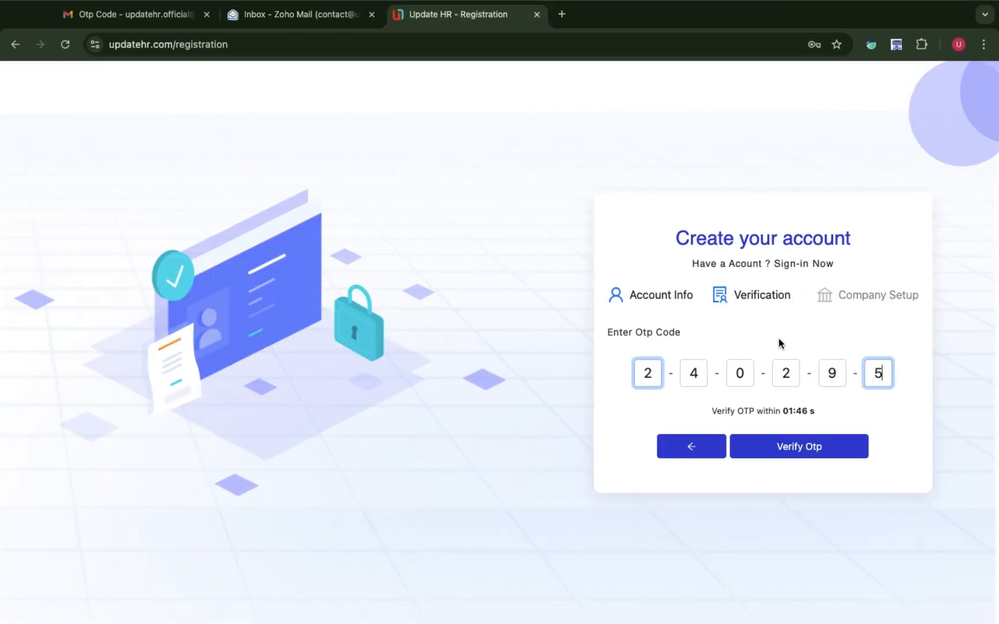
click(804, 448)
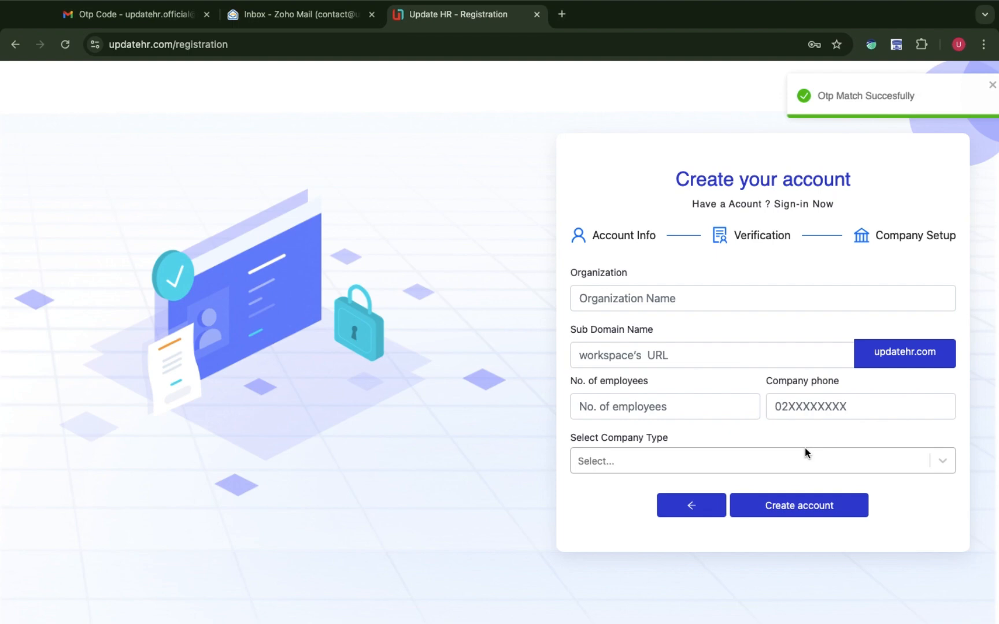
Enter organization 'IT company', 30 employees, a company phone and Technology type, then create the account.
click(636, 308)
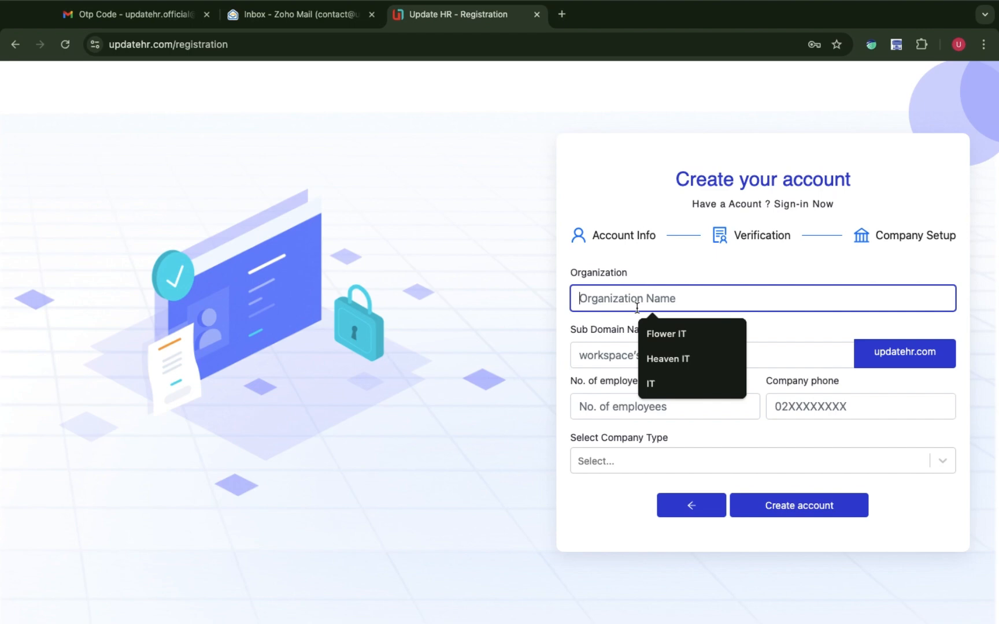
text(IT)
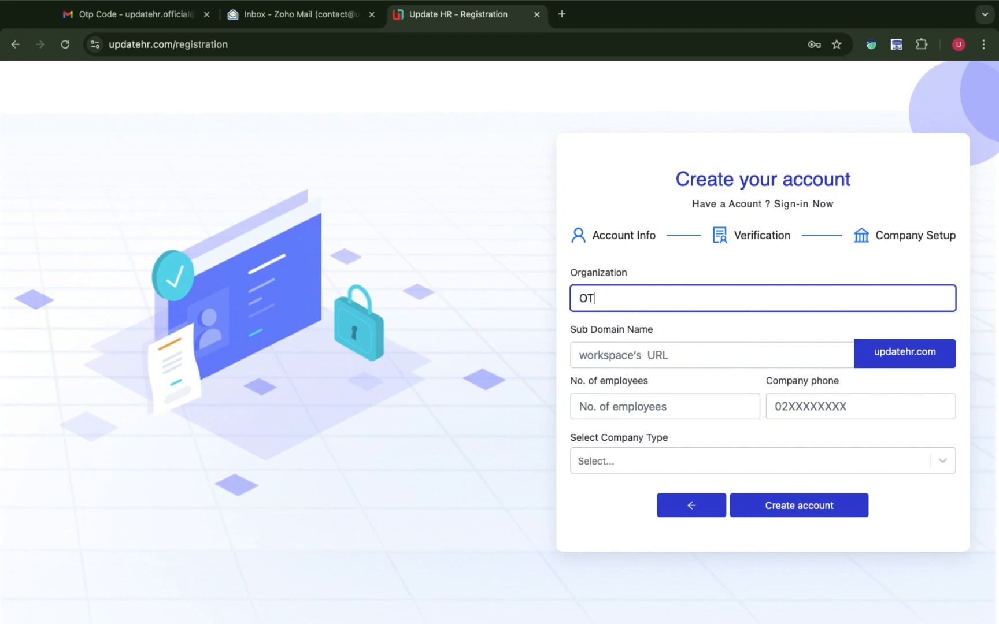
key(BackSpace)
key(BackSpace)
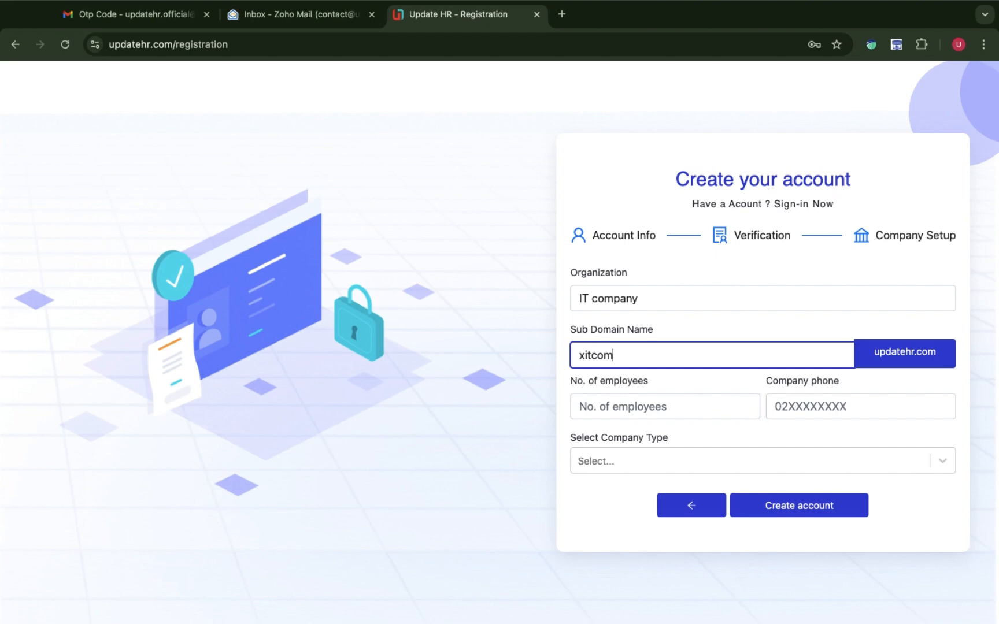
text(pany)
click(635, 407)
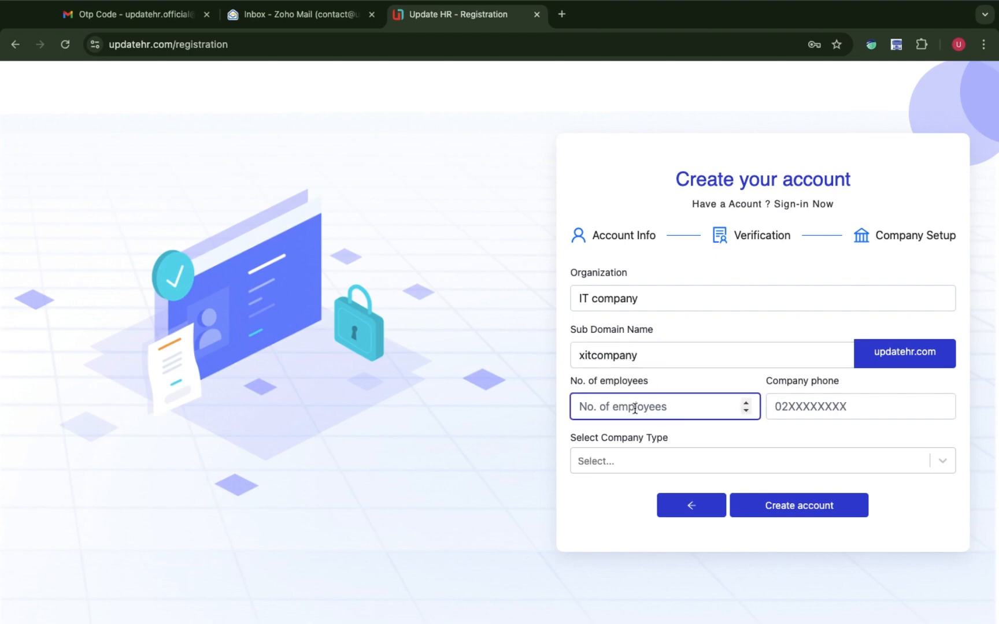
text(30)
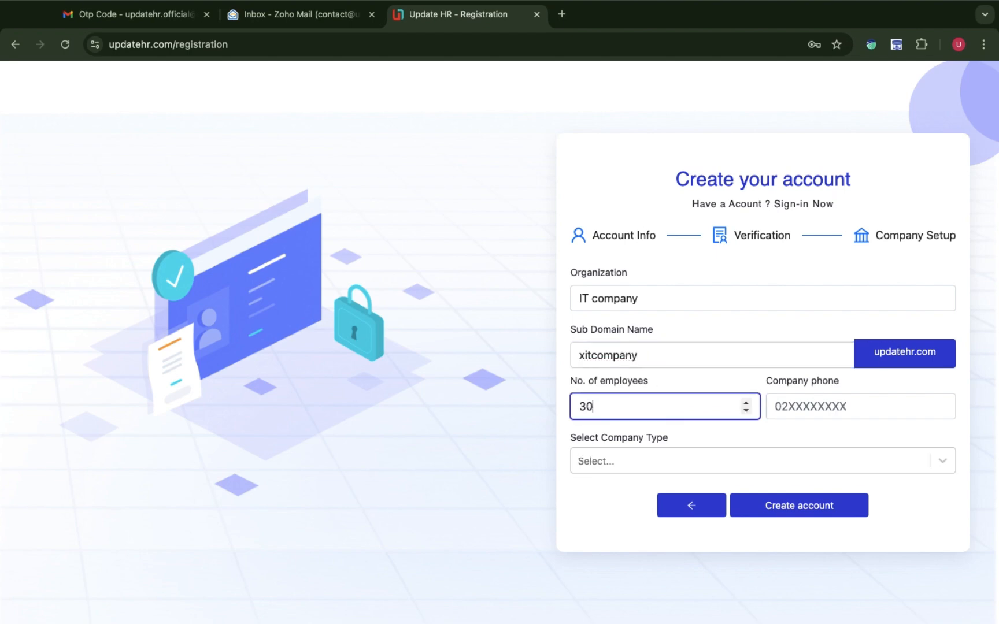
click(826, 407)
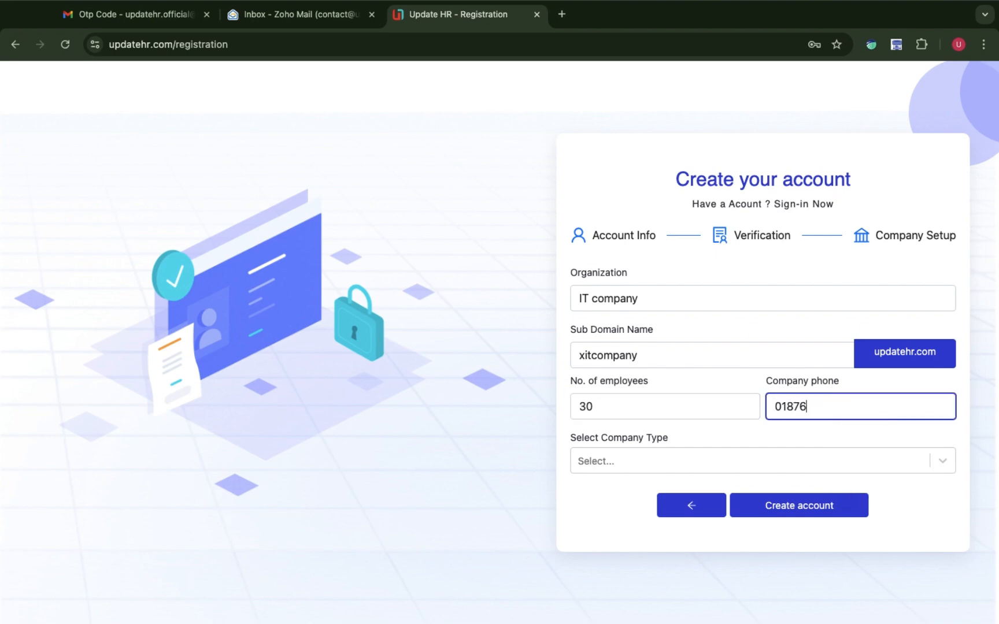
click(696, 475)
click(622, 499)
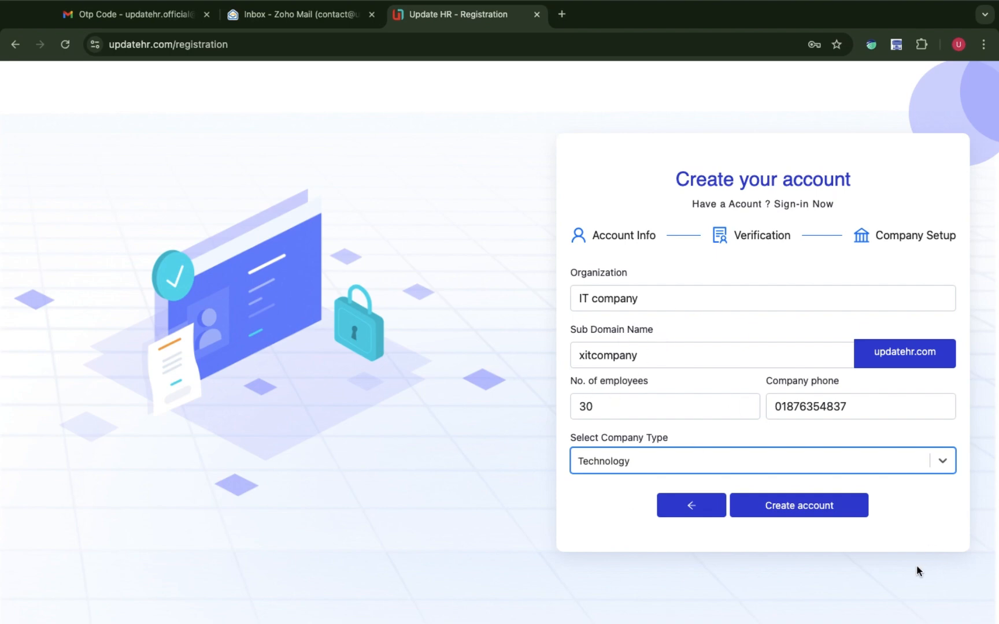
click(806, 512)
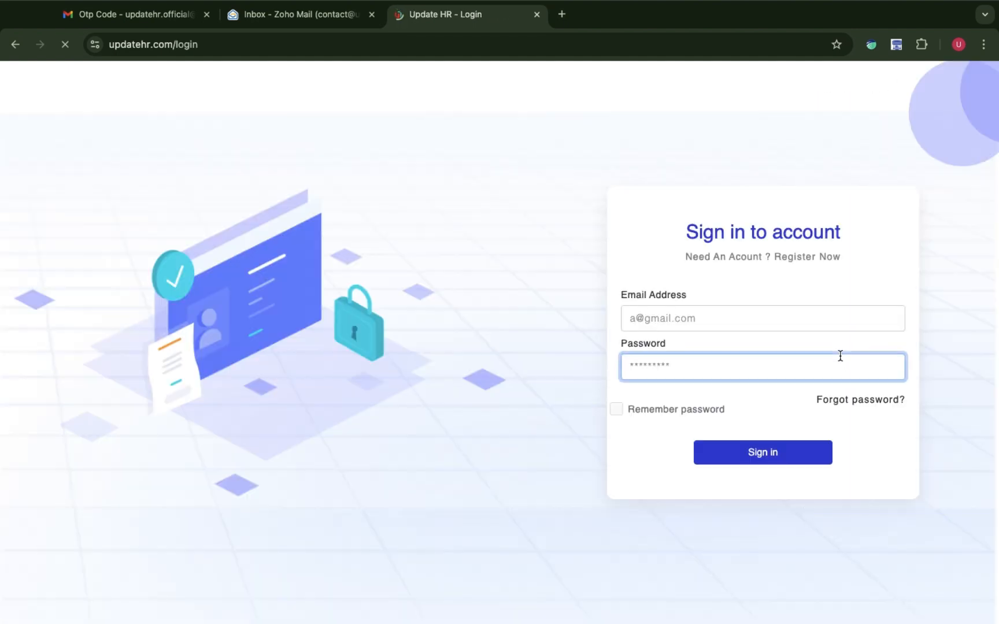
Sign in with the company admin email in place of the autofilled one and the retyped password.
click(740, 313)
drag(740, 314, 598, 321)
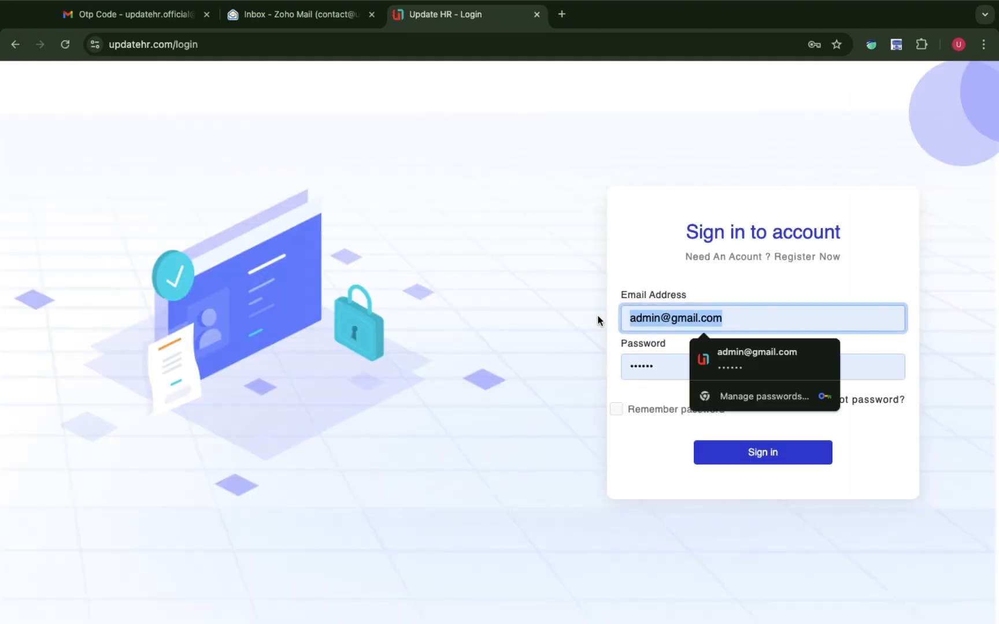
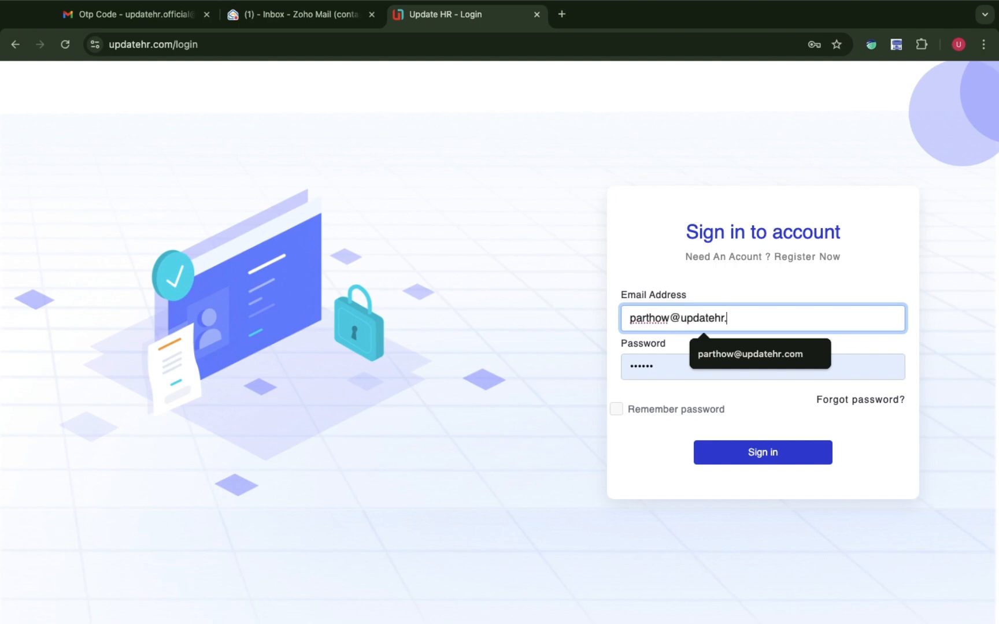
click(668, 366)
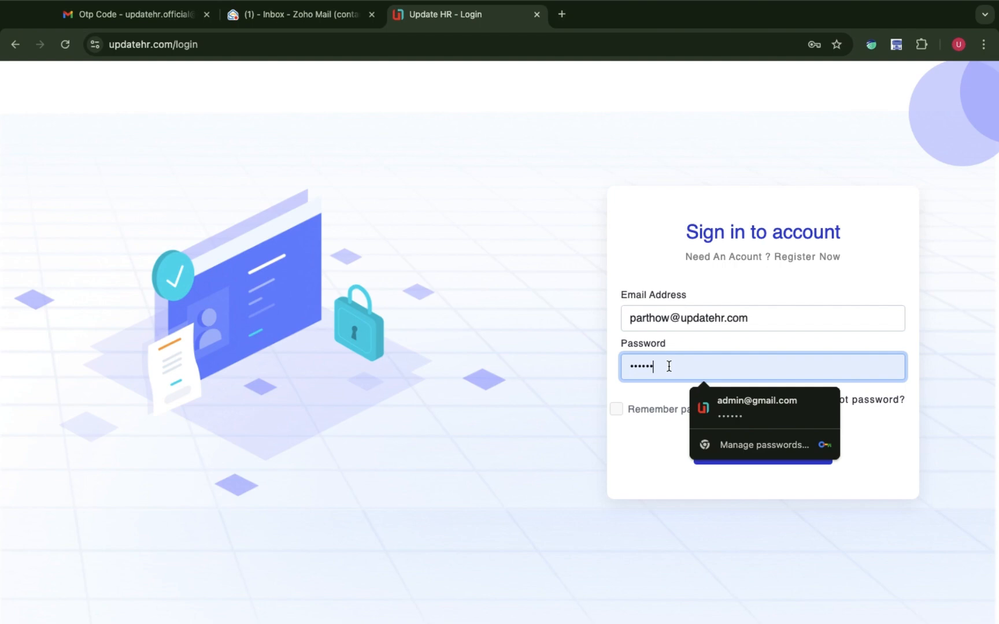
key(BackSpace)
key(BackSpace)
key(BackSpace)
text(••)
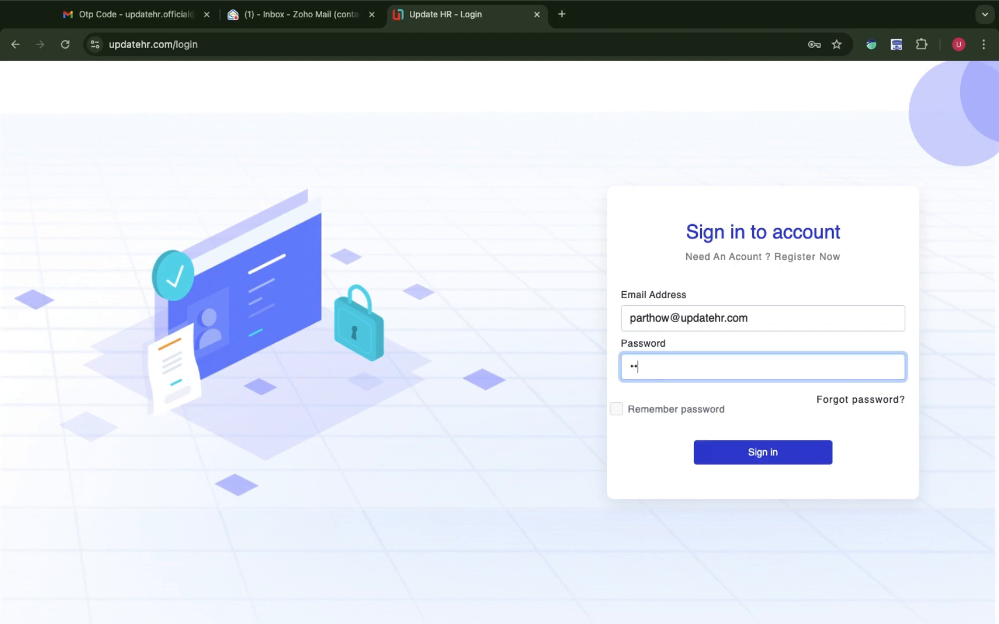
click(757, 464)
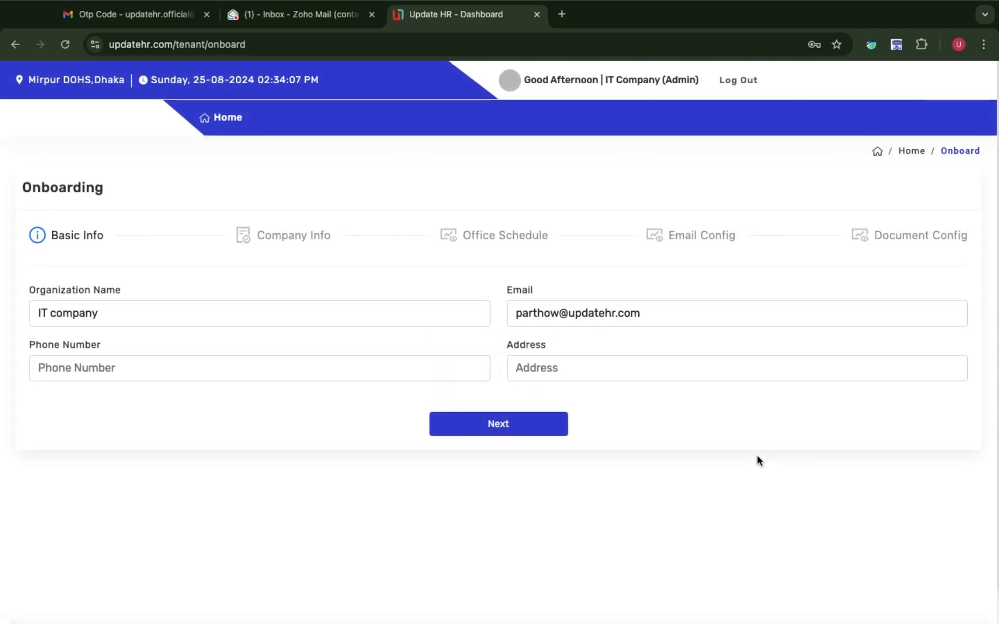
Rename the organization to 'X IT company' and add the company phone number and address.
click(39, 313)
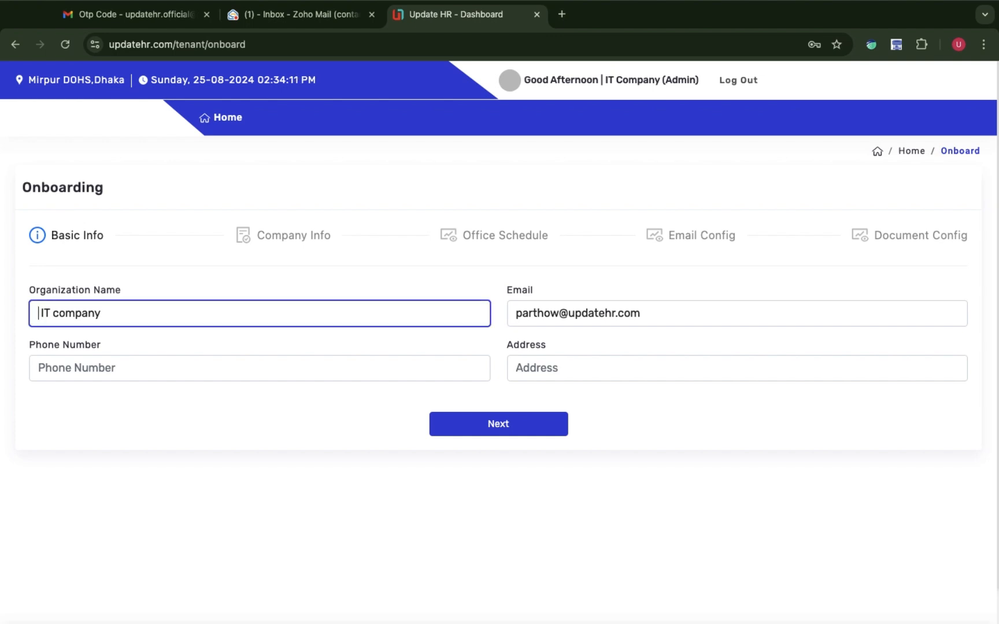
text(X)
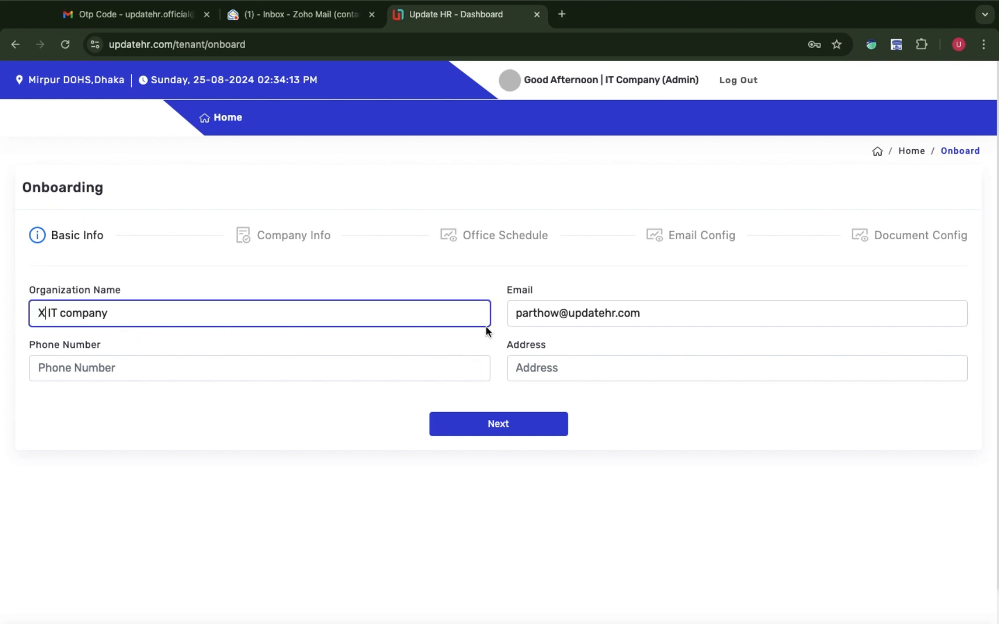
click(154, 372)
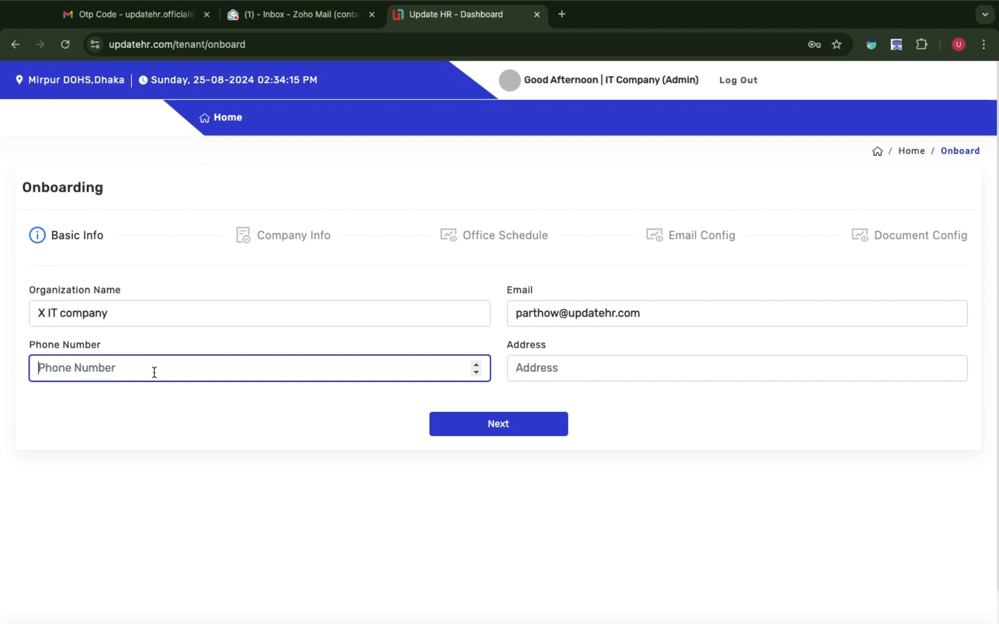
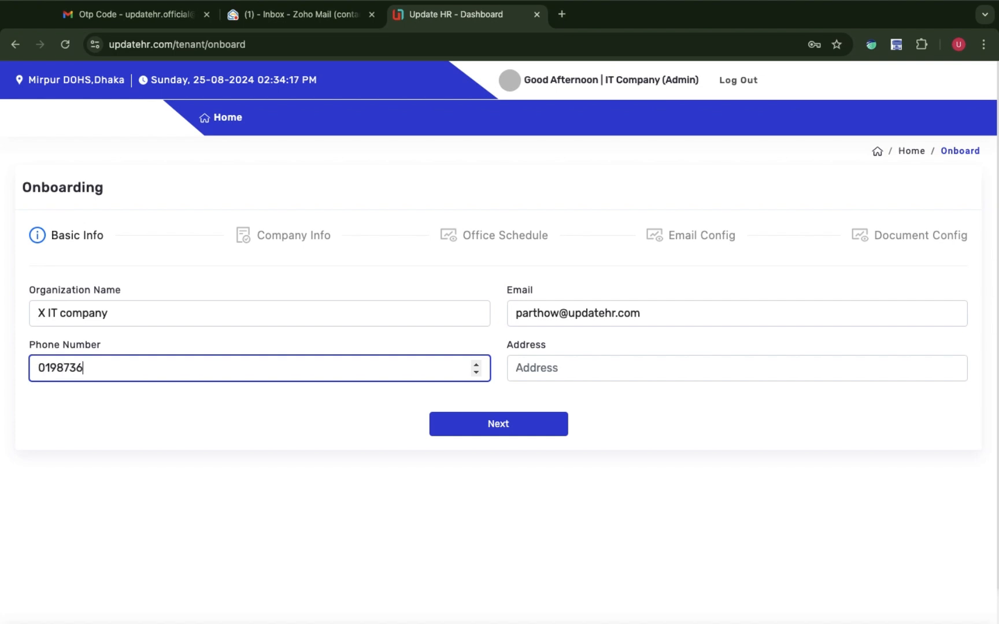
click(565, 367)
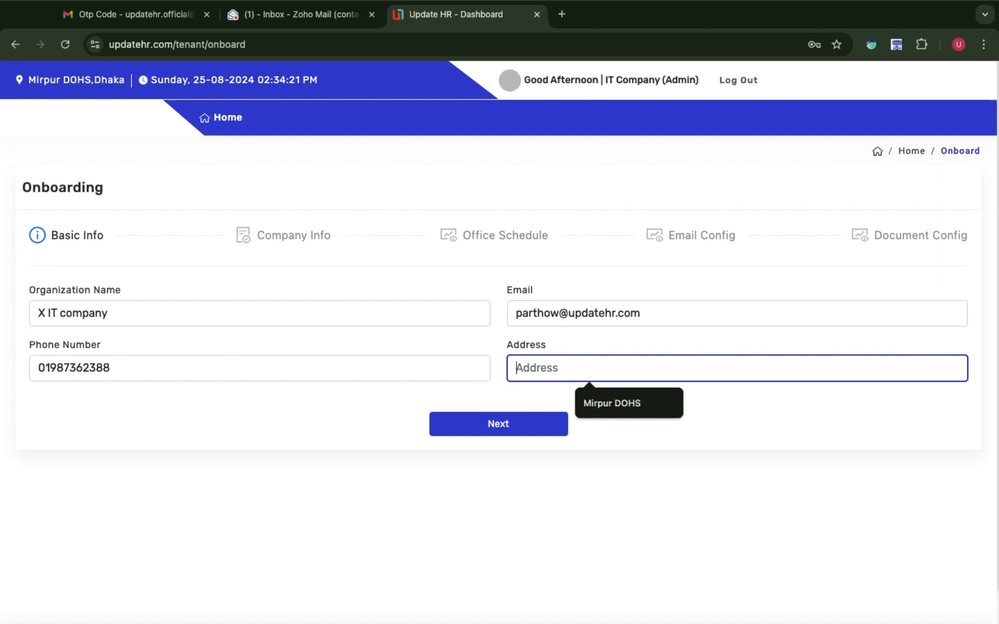
text(Mirpur DOHS)
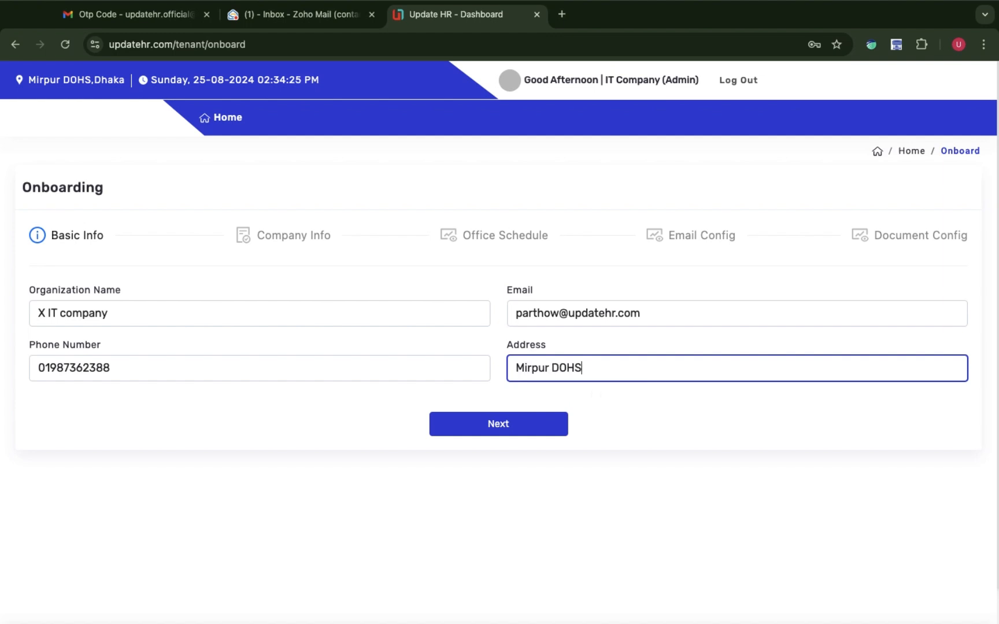
Enter trading name 'X it' with the tax and registration numbers, then continue to Office Schedule.
click(537, 433)
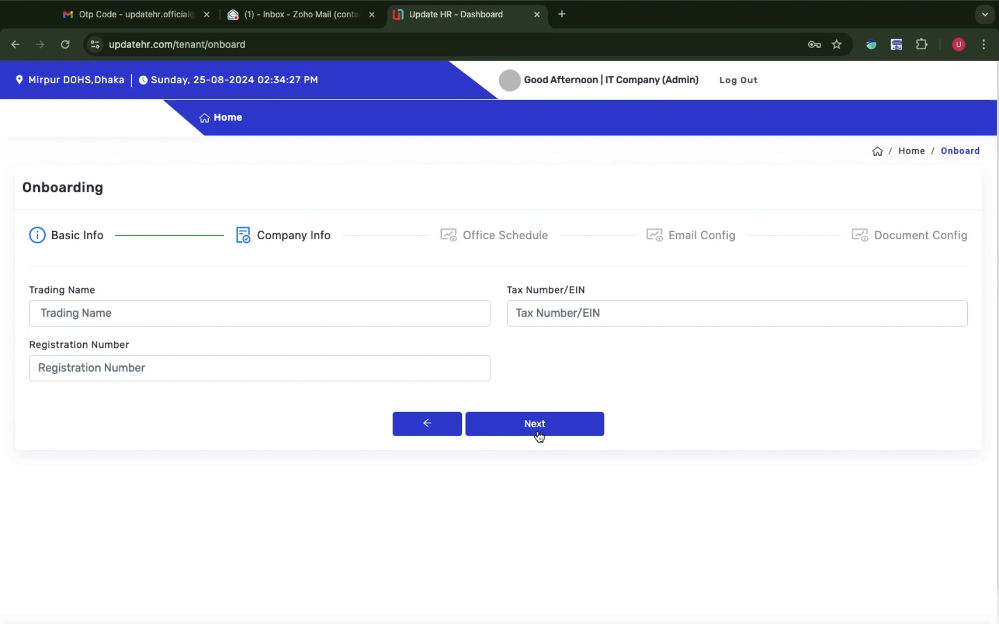
click(212, 315)
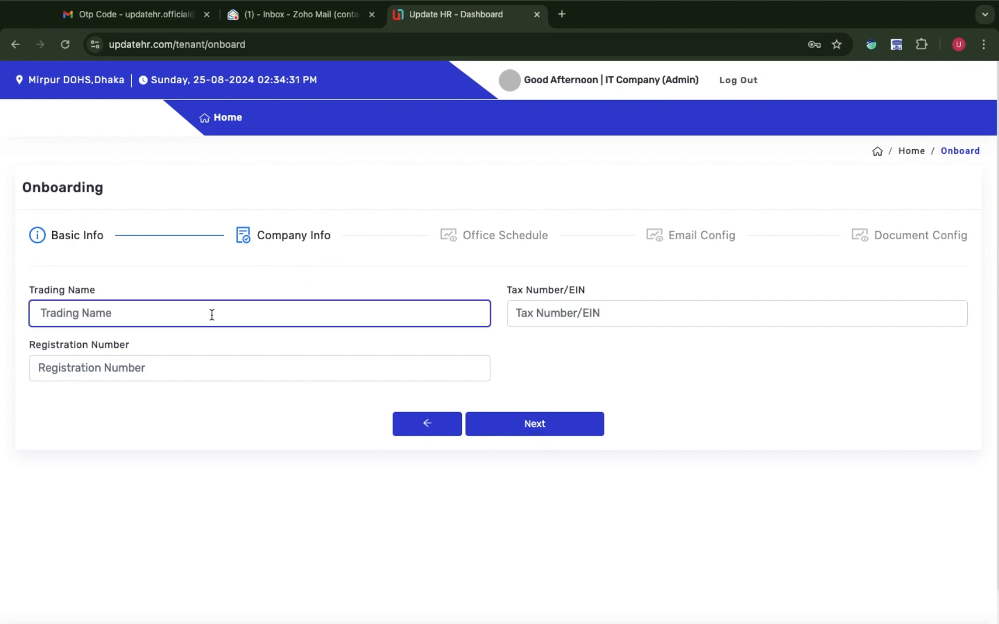
text(X it c)
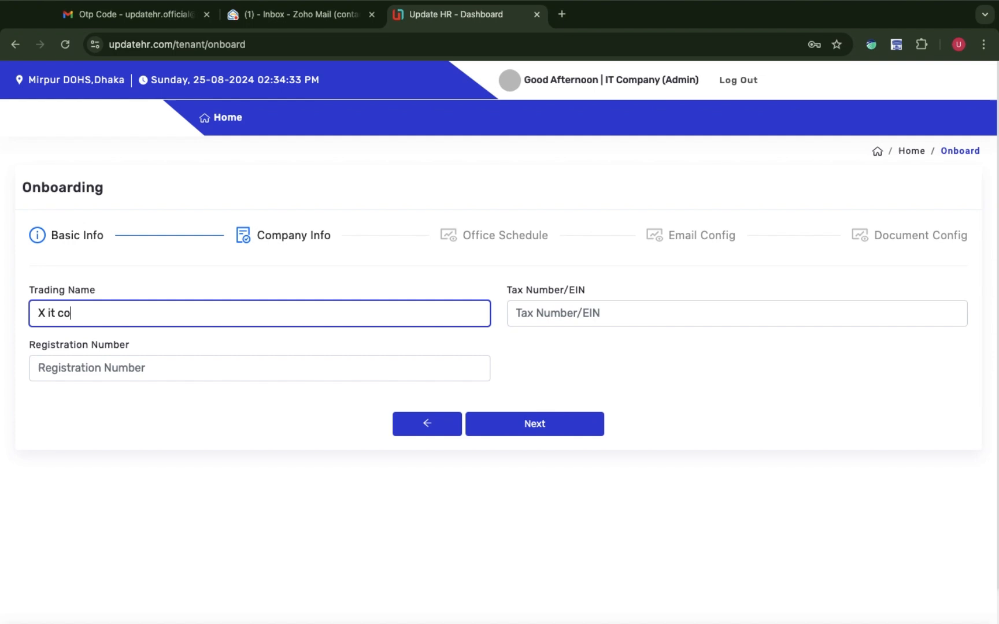
click(572, 306)
text(3423)
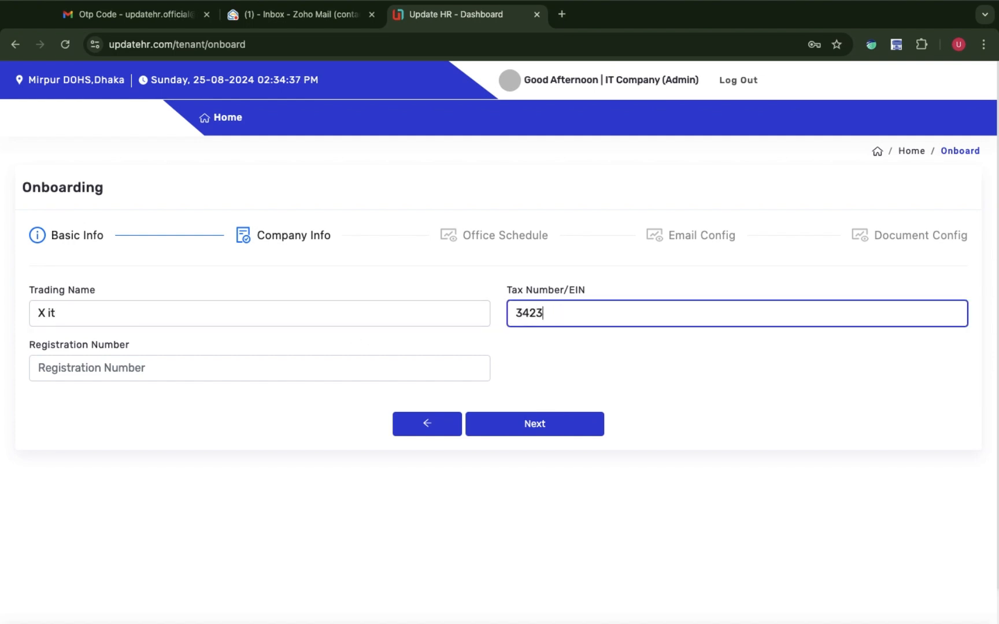
text(55)
click(203, 376)
text(3242422)
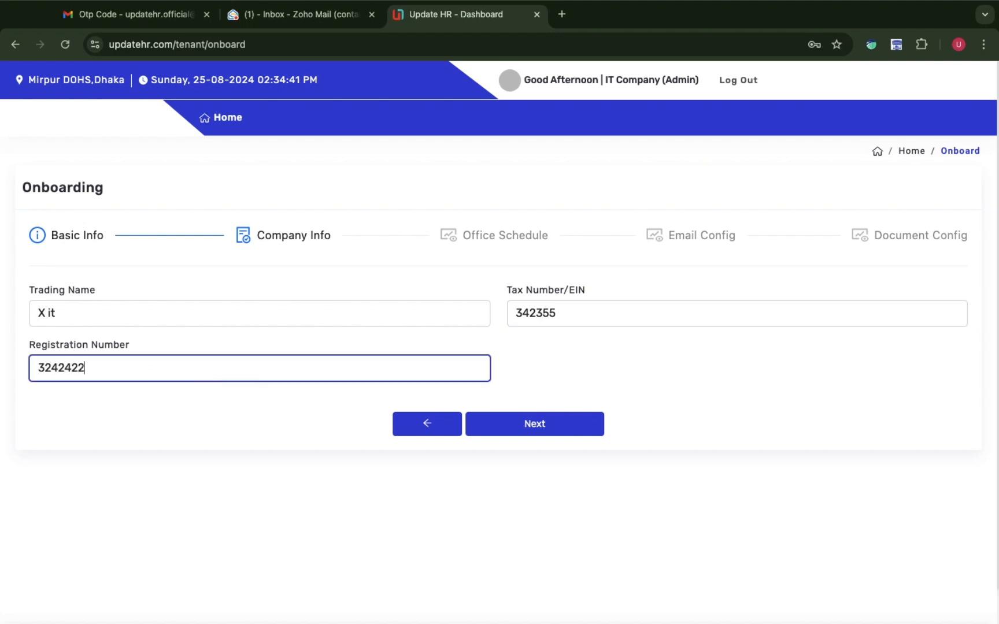
click(540, 423)
Make Monday through Friday working days and Saturday and Sunday off days.
click(197, 313)
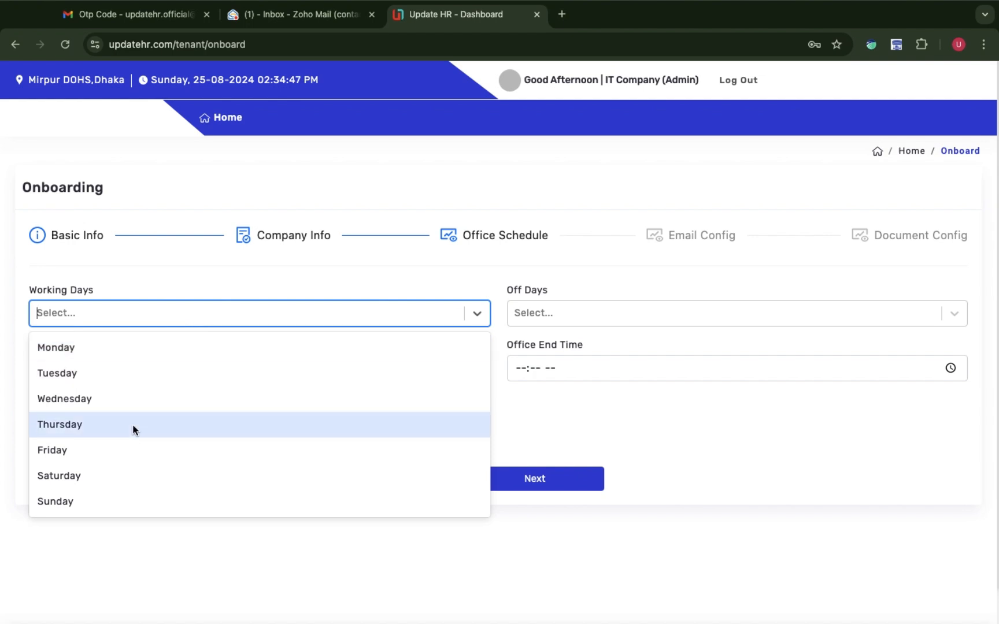
click(104, 356)
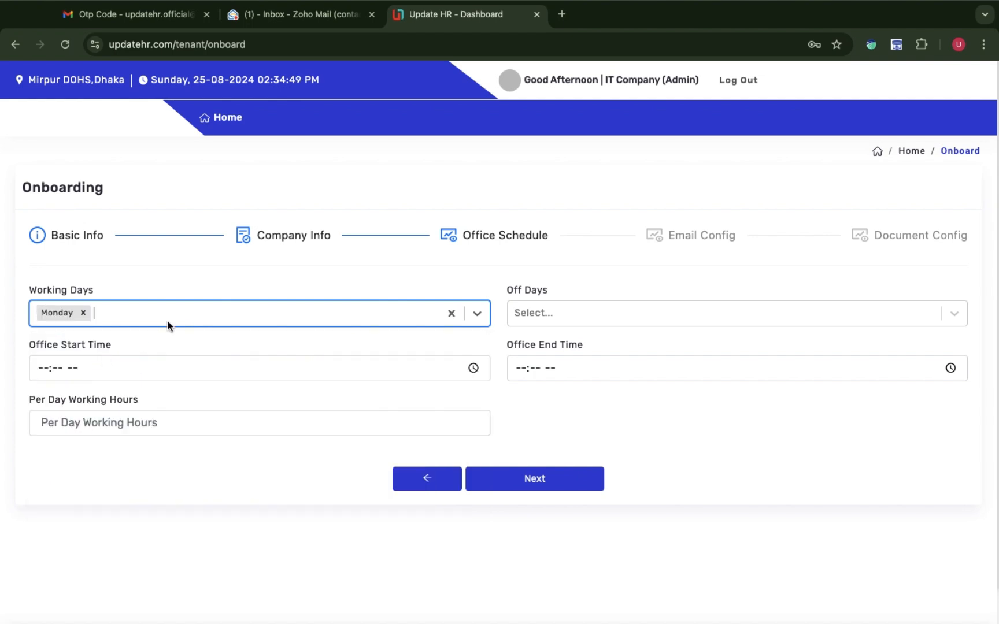
click(482, 309)
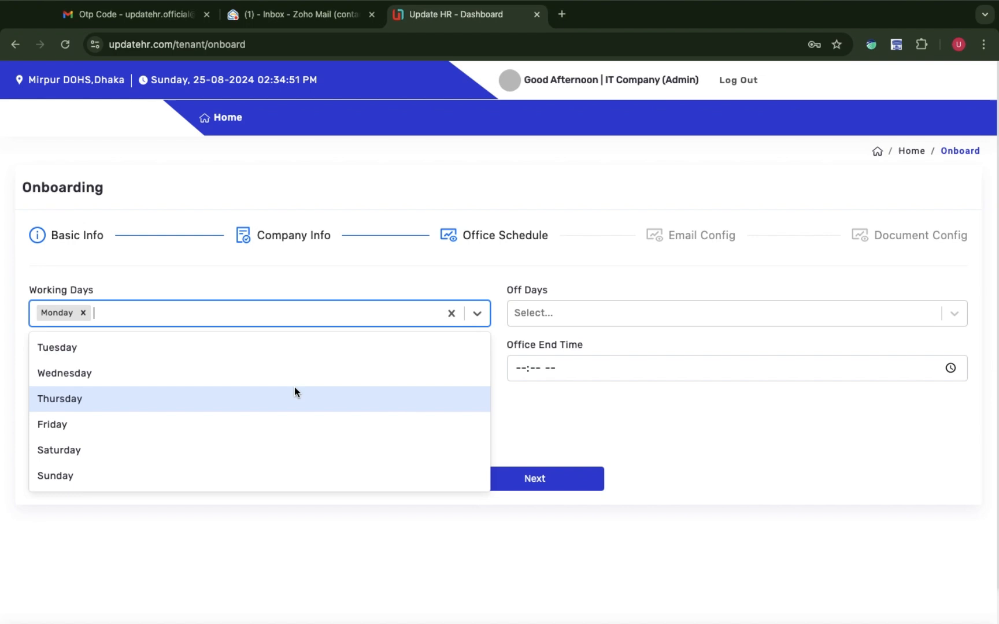
click(291, 354)
click(474, 319)
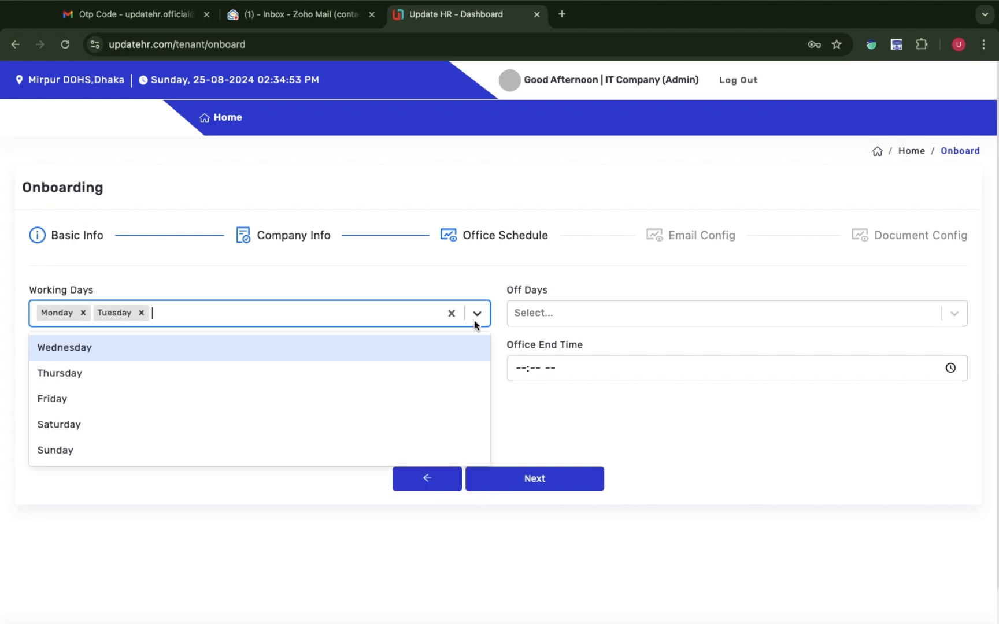
click(380, 351)
click(468, 325)
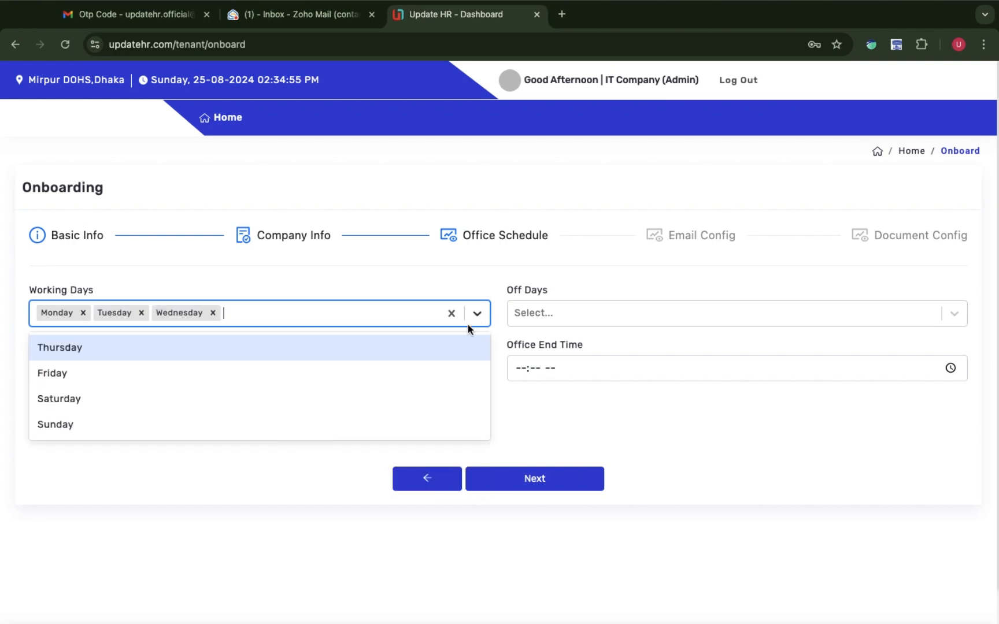
click(395, 355)
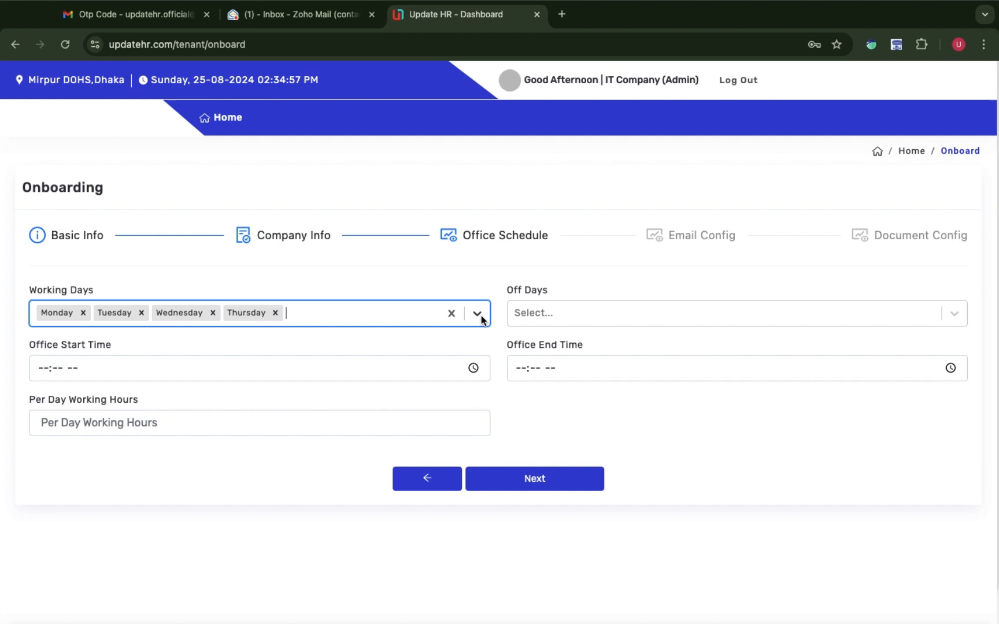
click(477, 314)
click(382, 346)
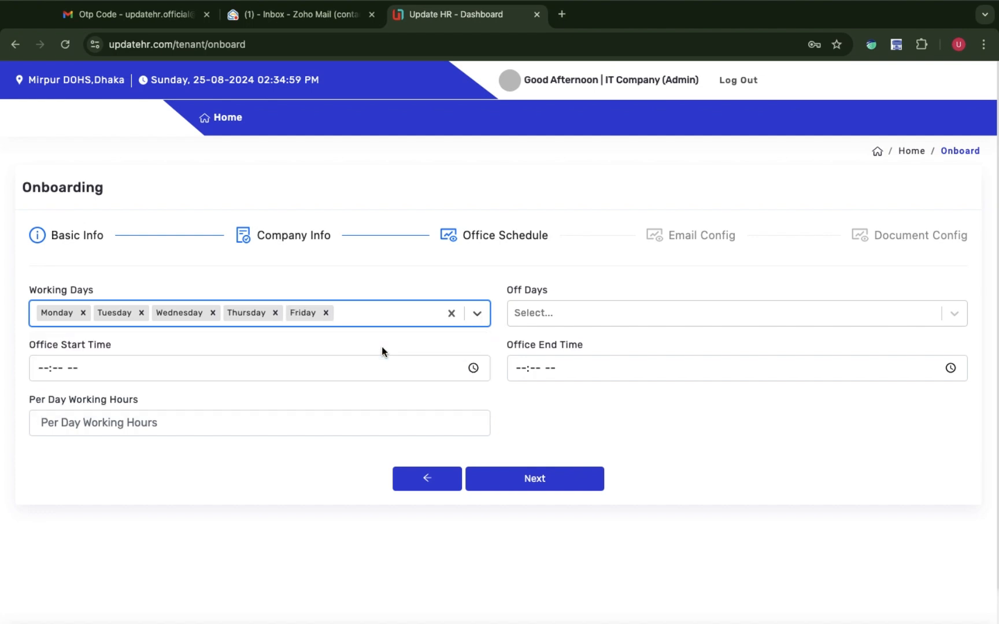
click(564, 312)
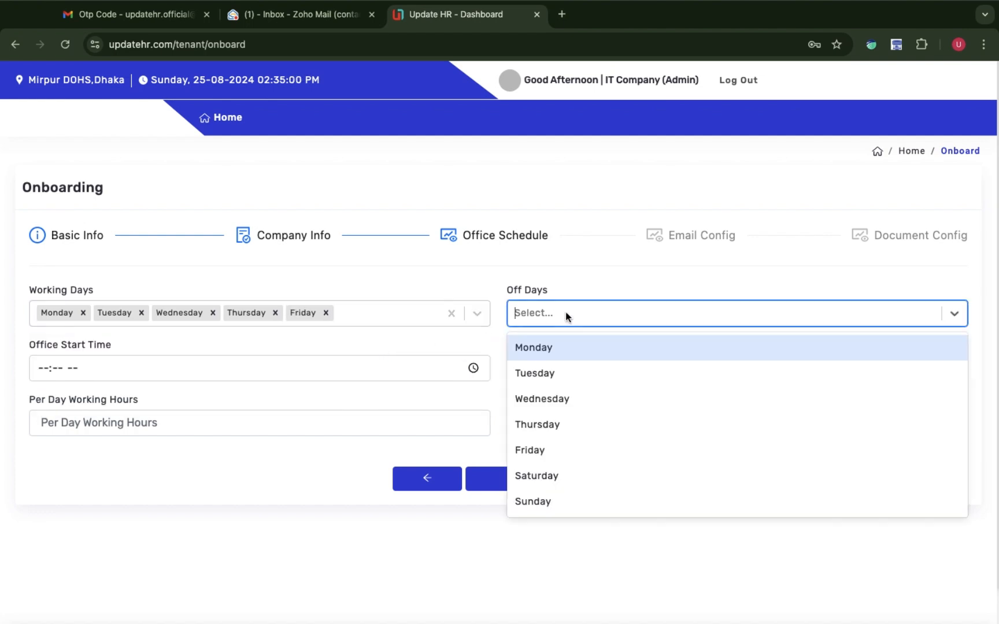
click(554, 481)
click(650, 322)
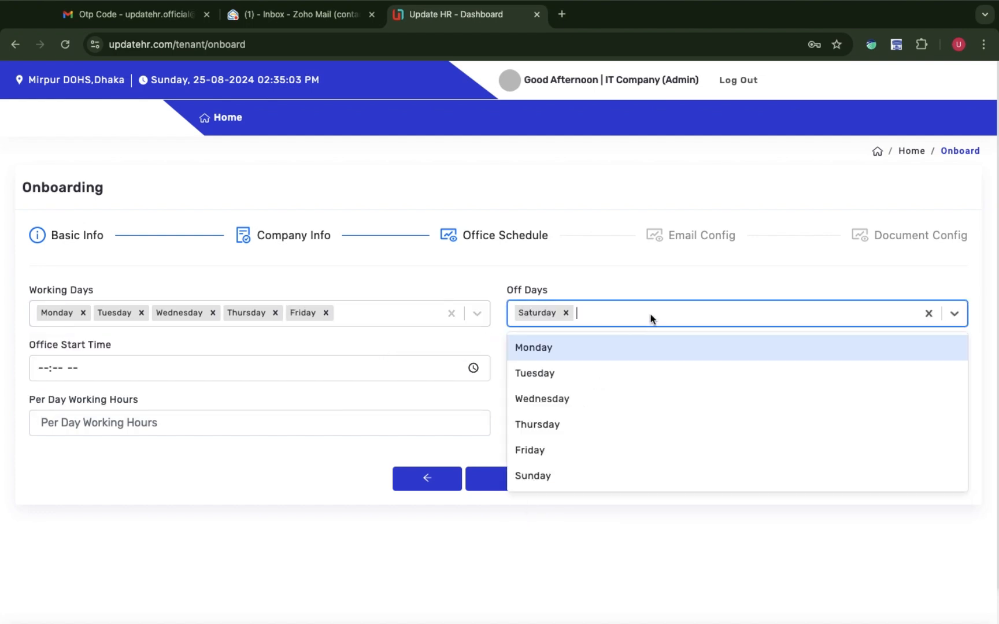
click(572, 482)
Set the office start time to 09:00 AM.
click(44, 369)
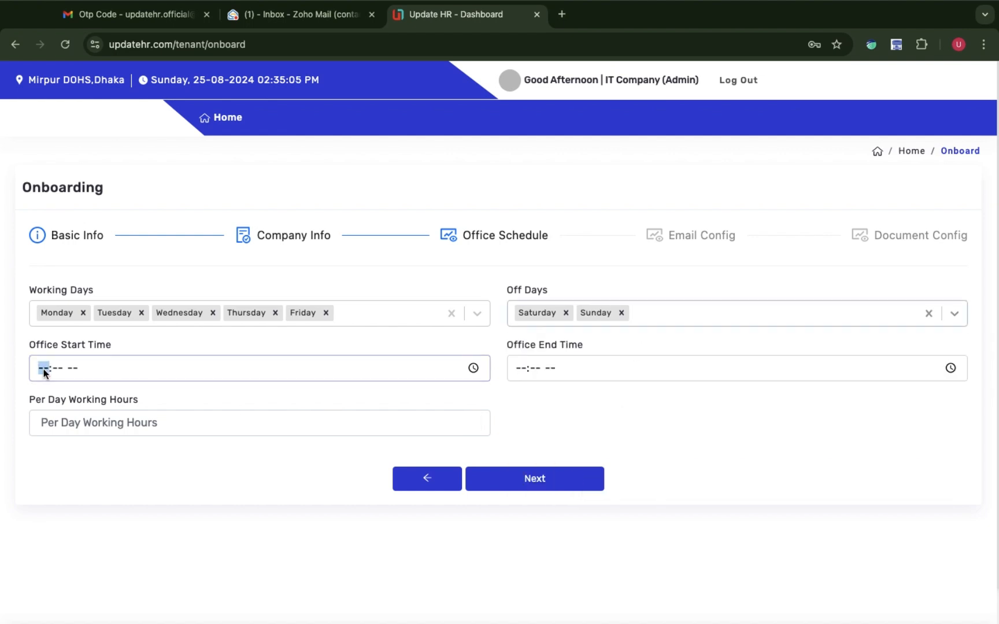
click(466, 370)
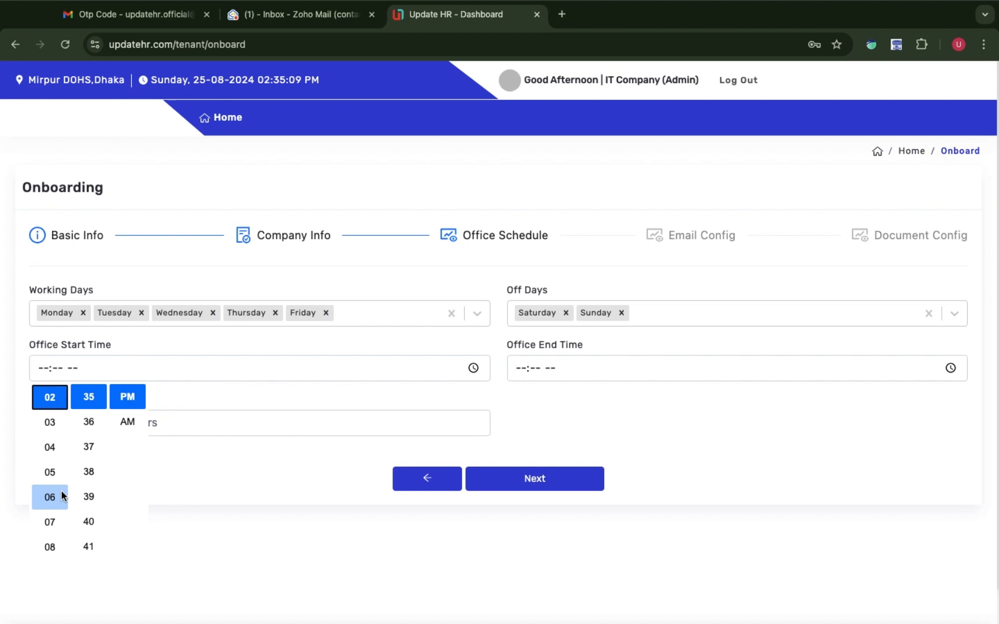
scroll(62, 495, up, 5)
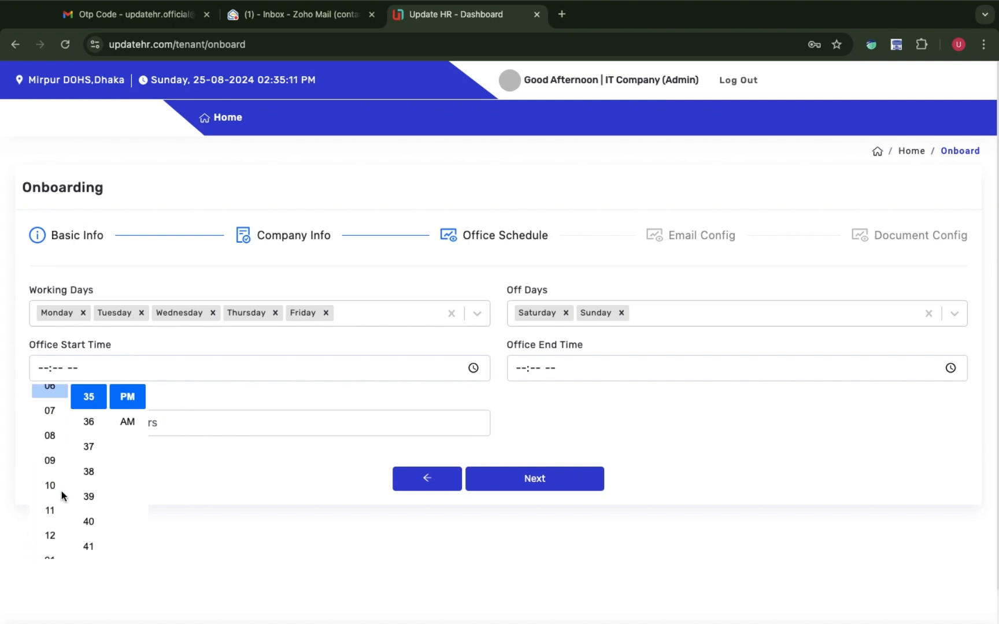
click(58, 472)
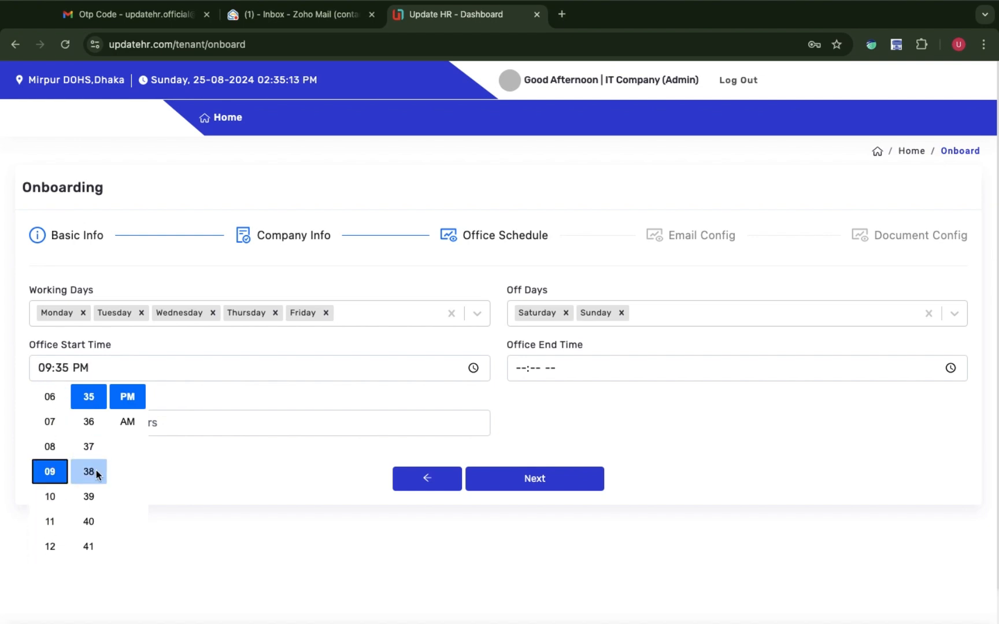
scroll(93, 471, up, 10)
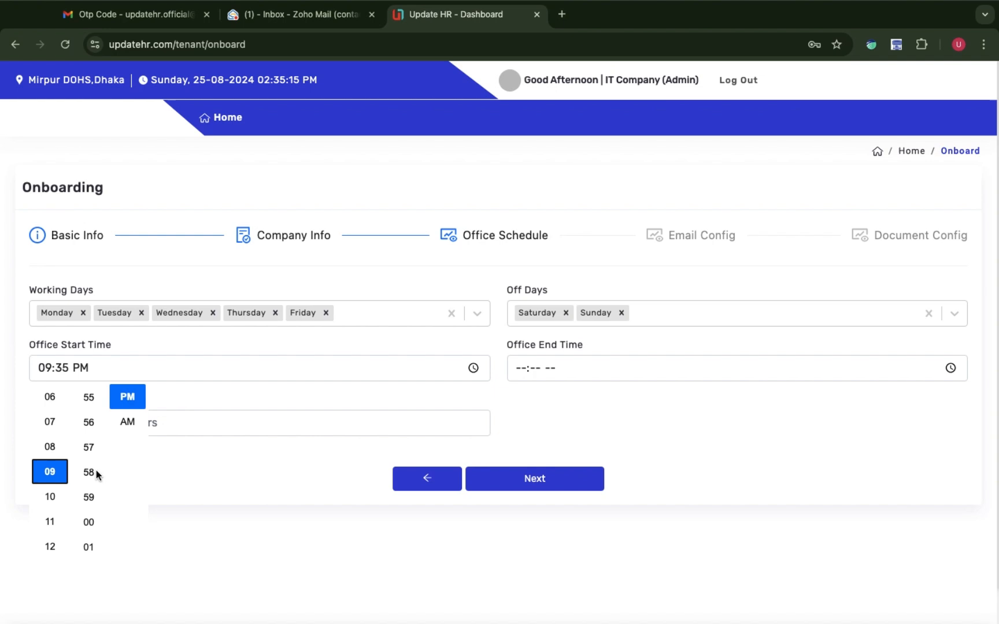
scroll(96, 469, down, 2)
click(92, 460)
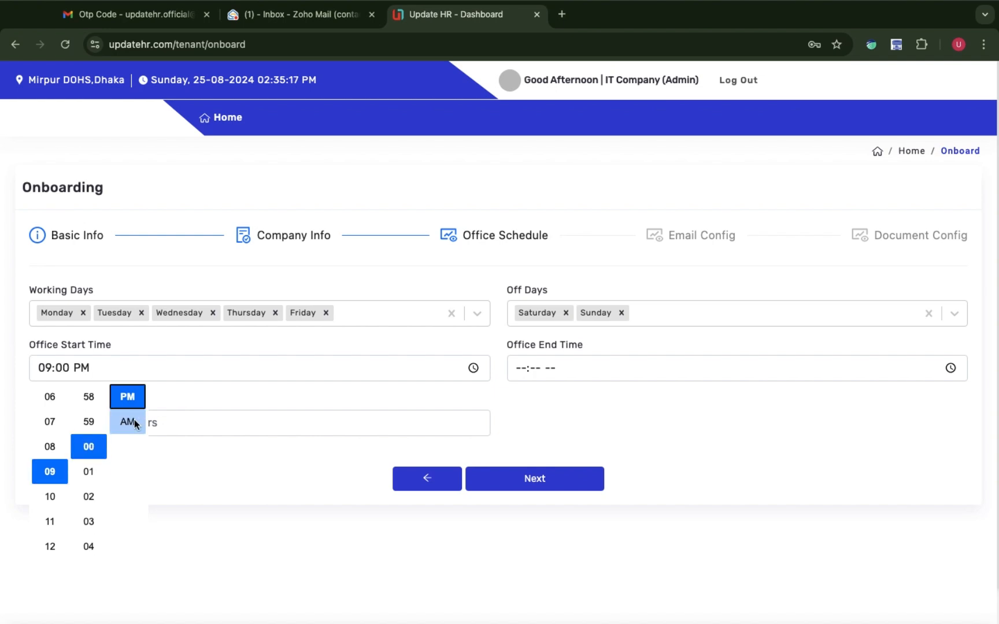
click(136, 424)
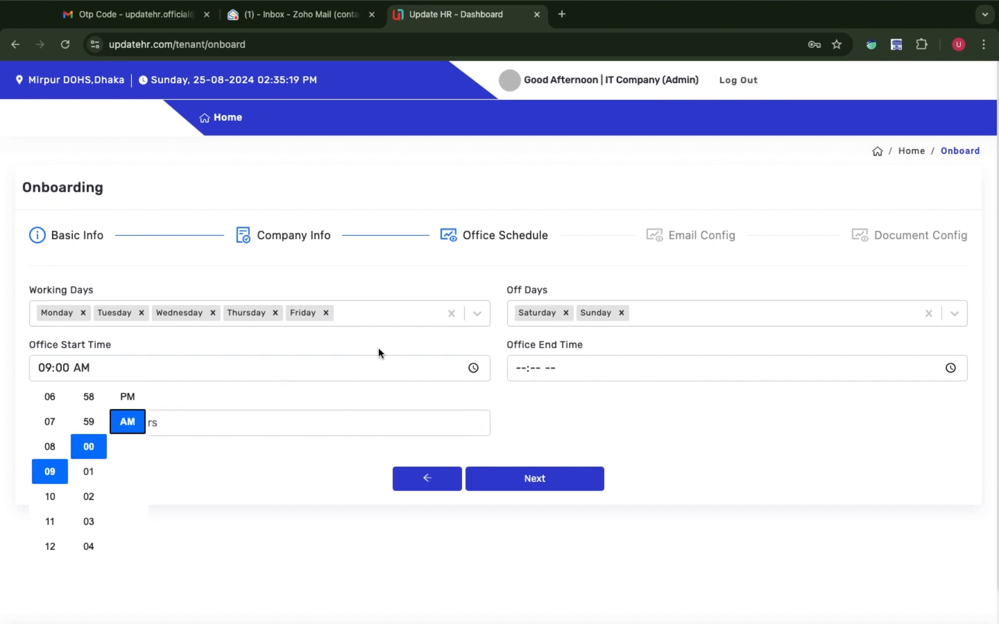
click(479, 347)
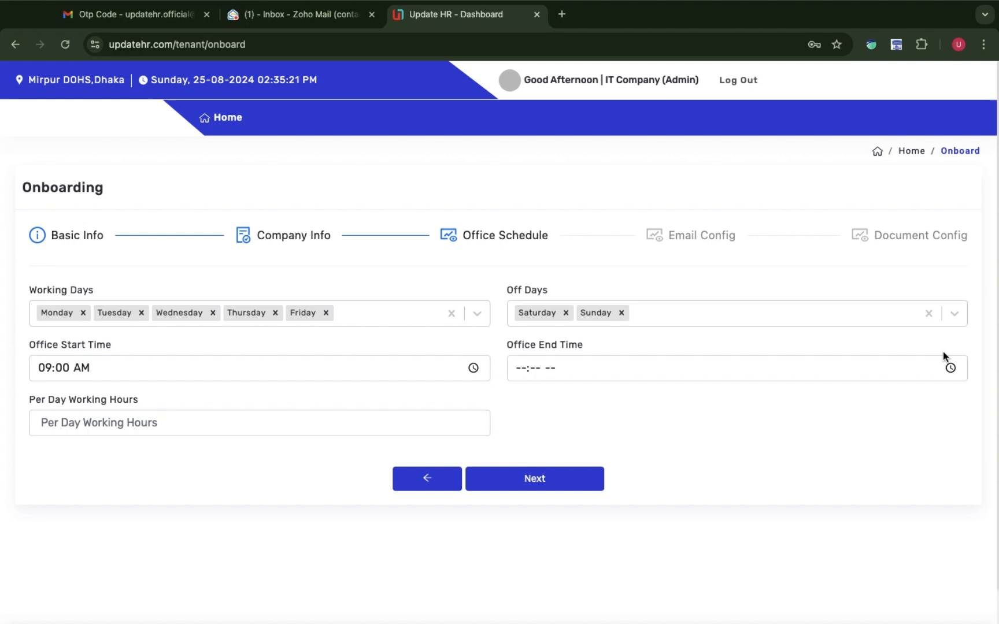
Set the office end time to 05:00 AM.
click(950, 367)
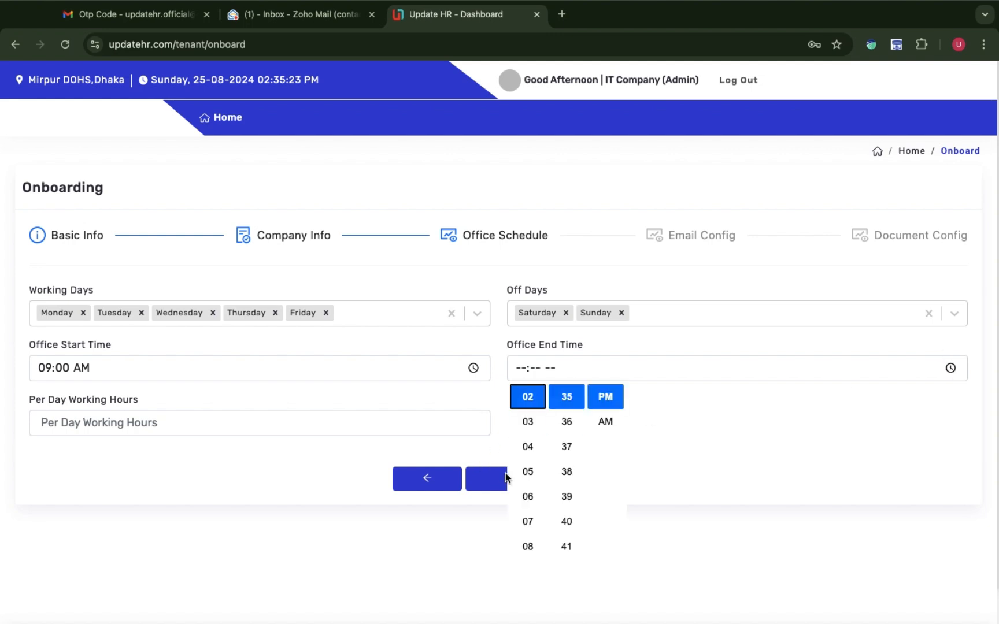
click(527, 471)
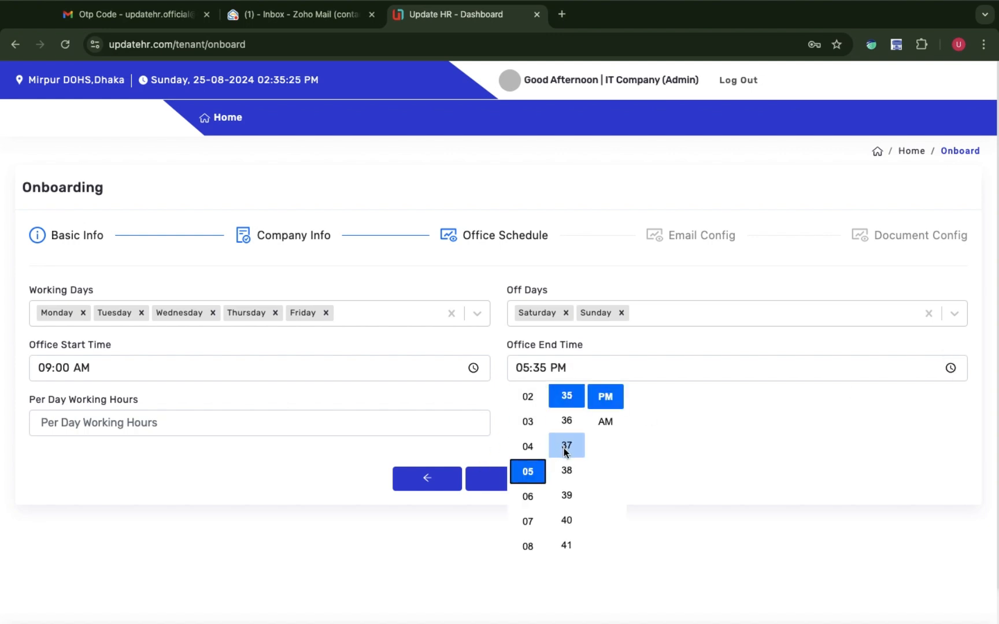
scroll(566, 452, down, 6)
scroll(565, 452, down, 2)
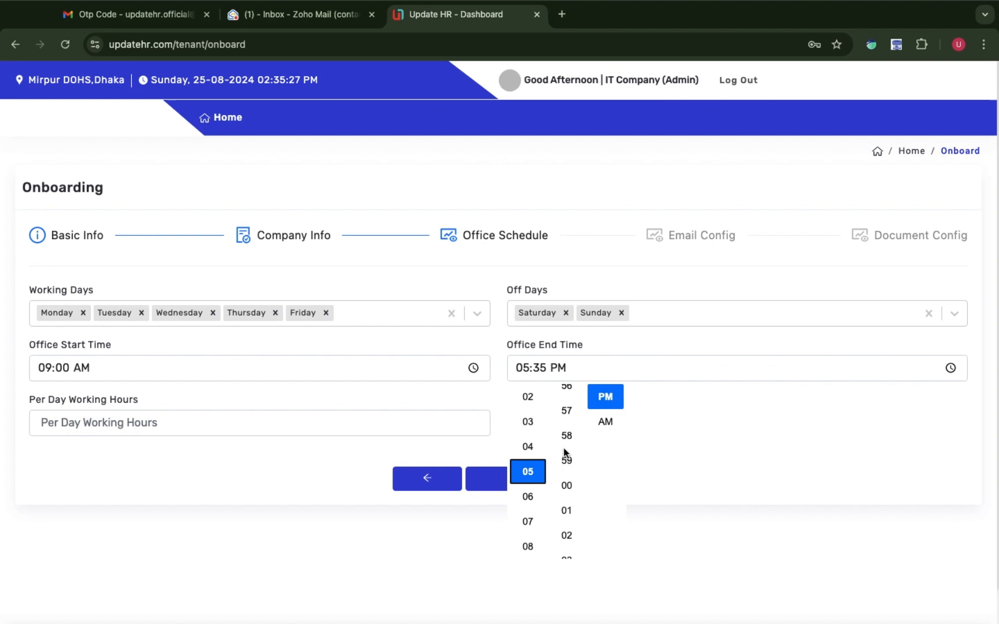
click(567, 473)
click(611, 427)
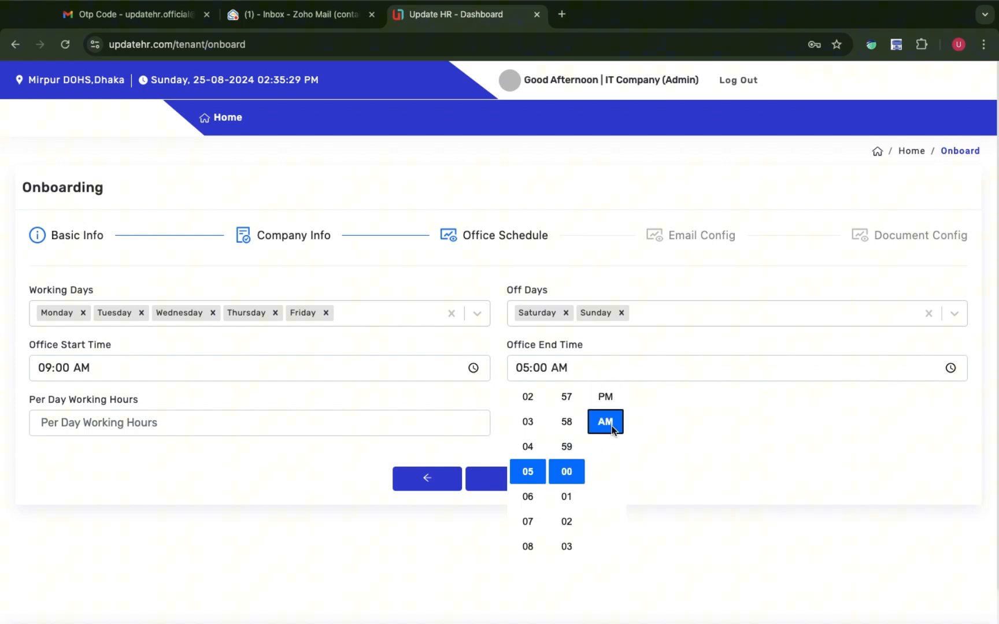
click(724, 407)
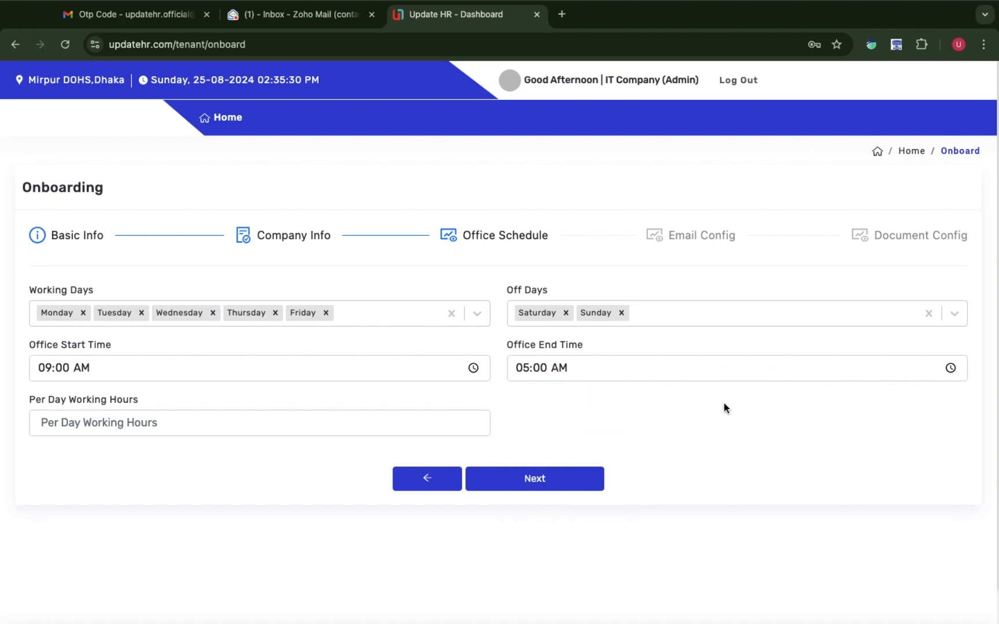
click(172, 431)
Enter 8 daily working hours, skip Email and Document Config, and submit onboarding without logo or favicon.
text(8)
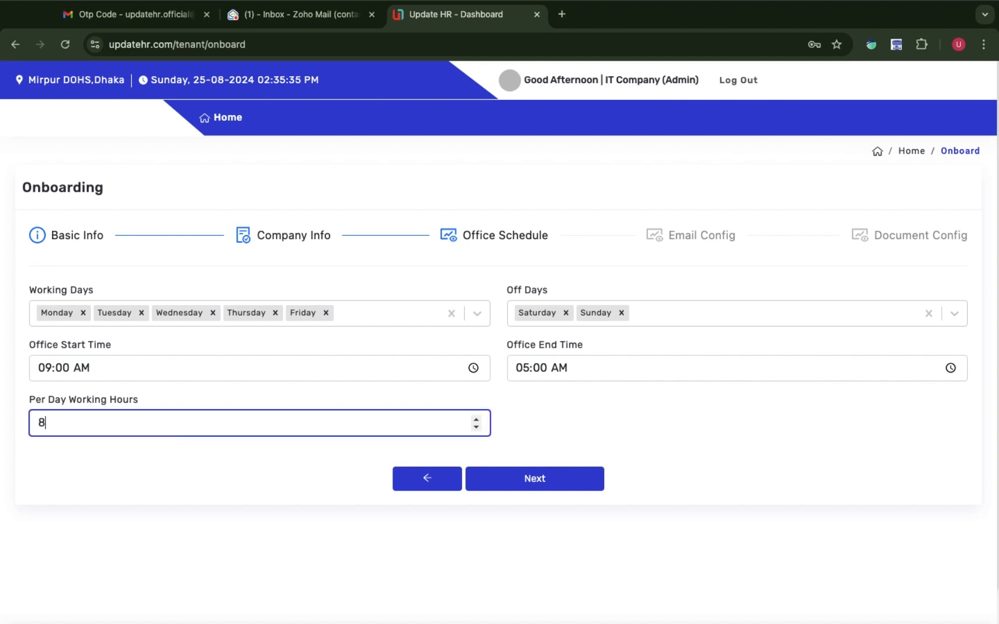
click(562, 485)
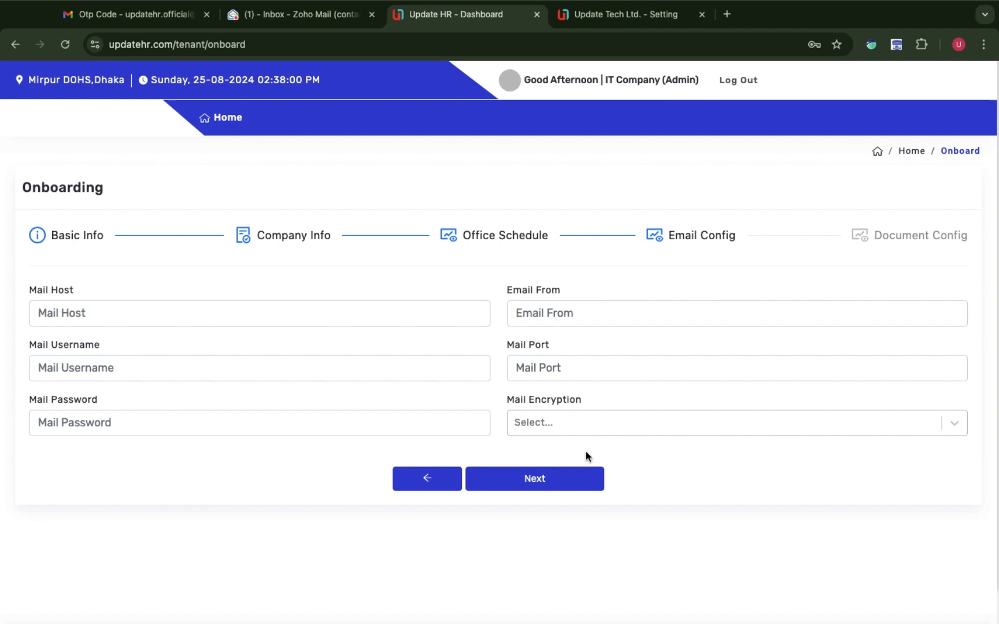
click(568, 480)
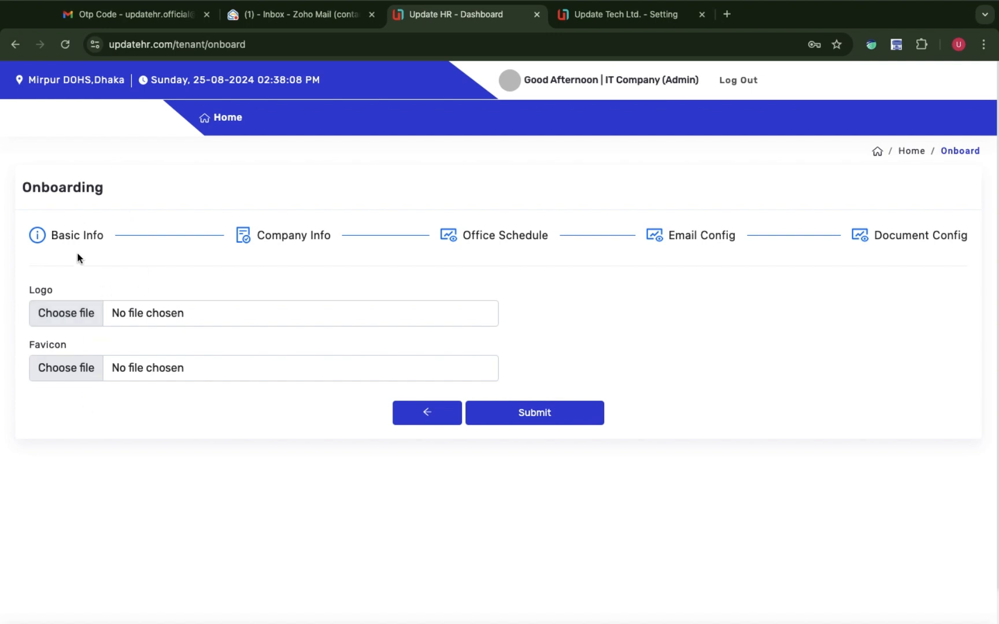
click(534, 414)
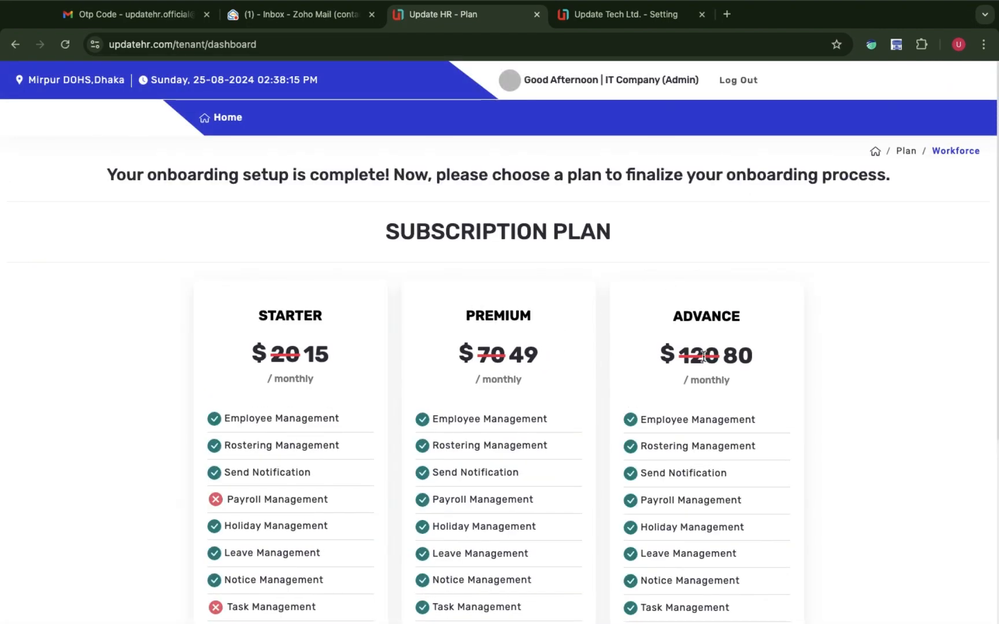
Subscribe to the $49 monthly Premium plan and confirm it shows as Active.
scroll(711, 352, down, 5)
scroll(711, 353, up, 5)
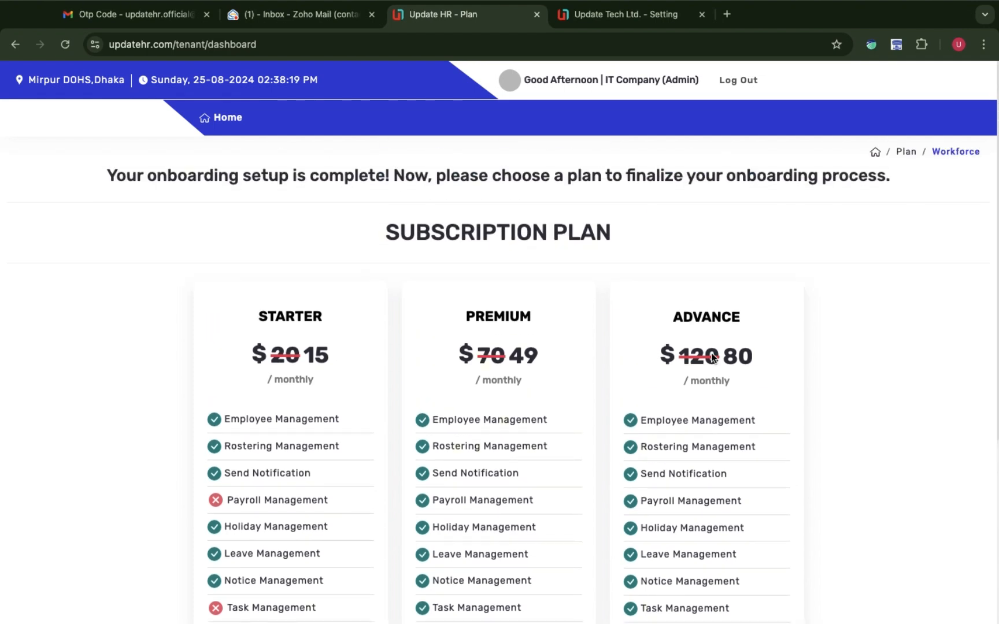
scroll(710, 355, down, 5)
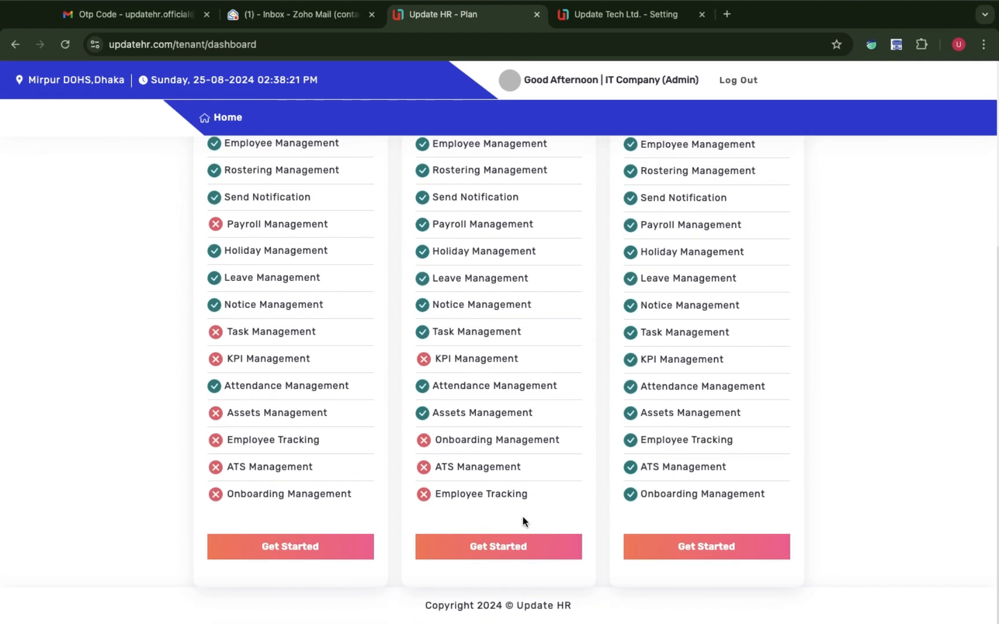
click(495, 557)
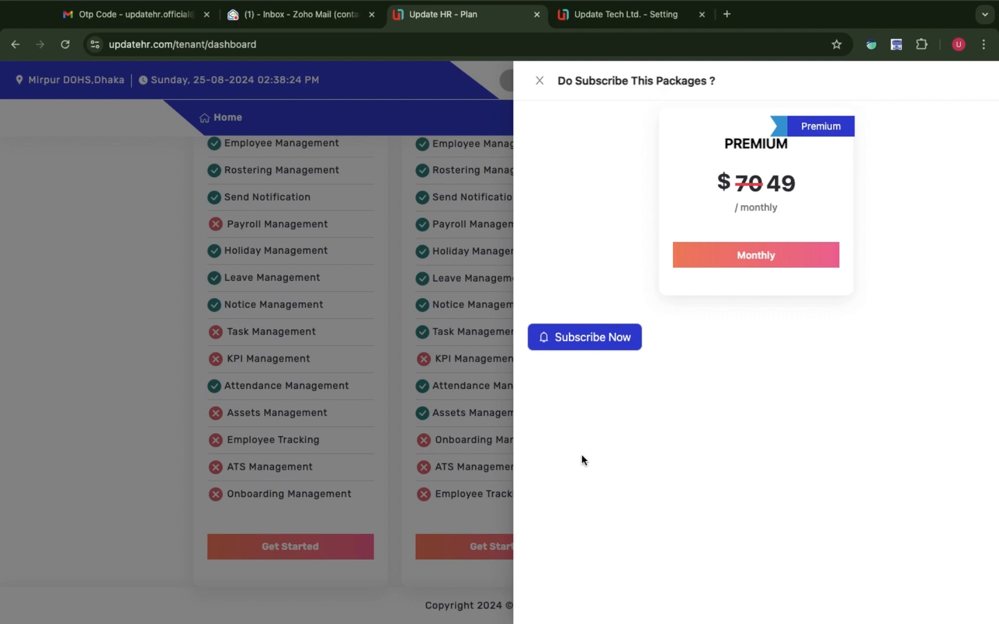
click(592, 341)
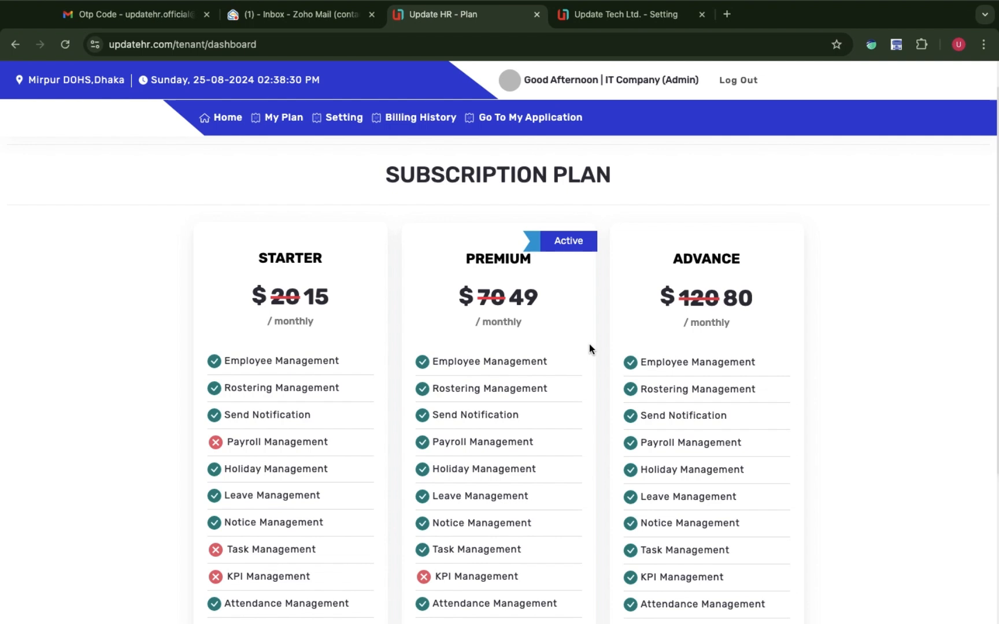
scroll(427, 310, down, 2)
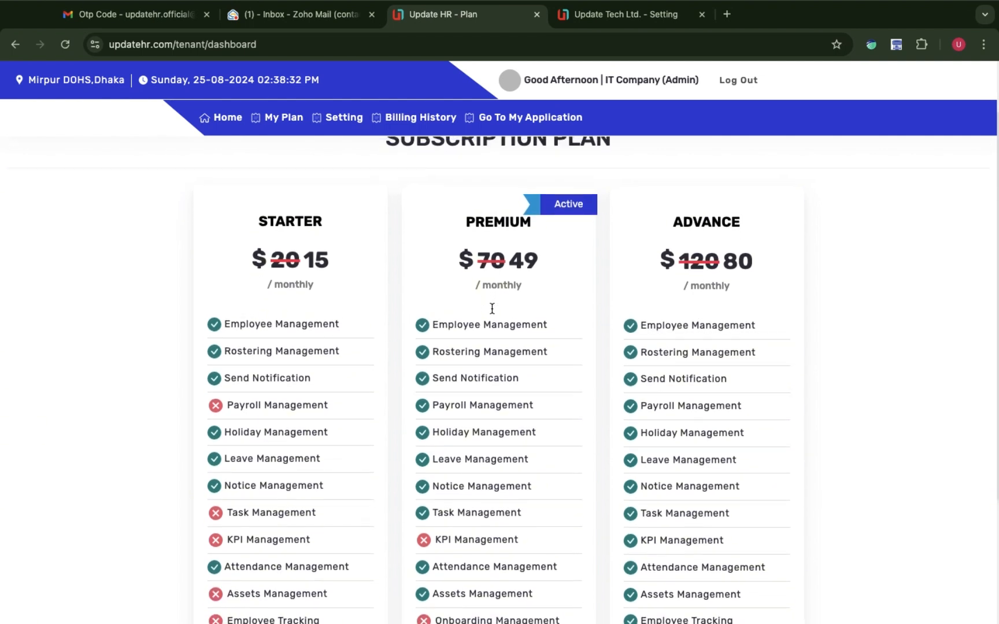
scroll(462, 311, up, 3)
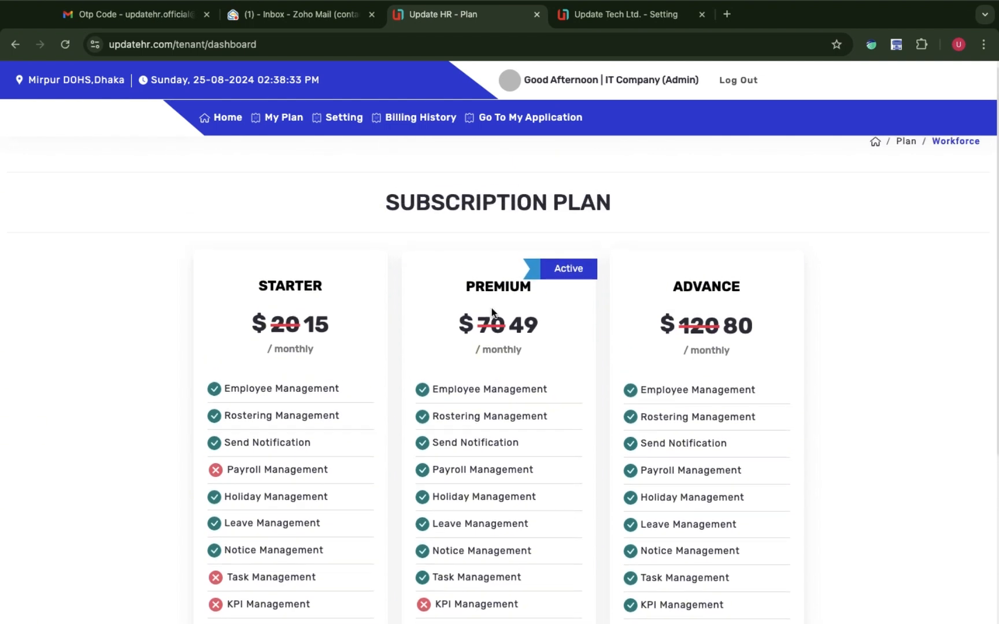
Sign in to the xitcompany application with the admin e-mail and password, declining Chrome's password save.
click(531, 120)
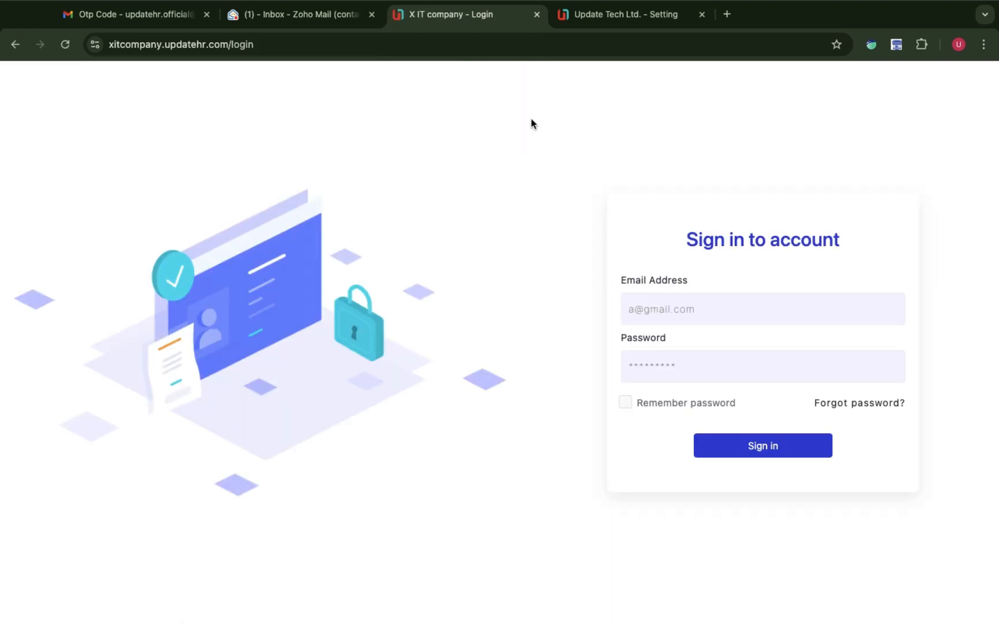
click(674, 318)
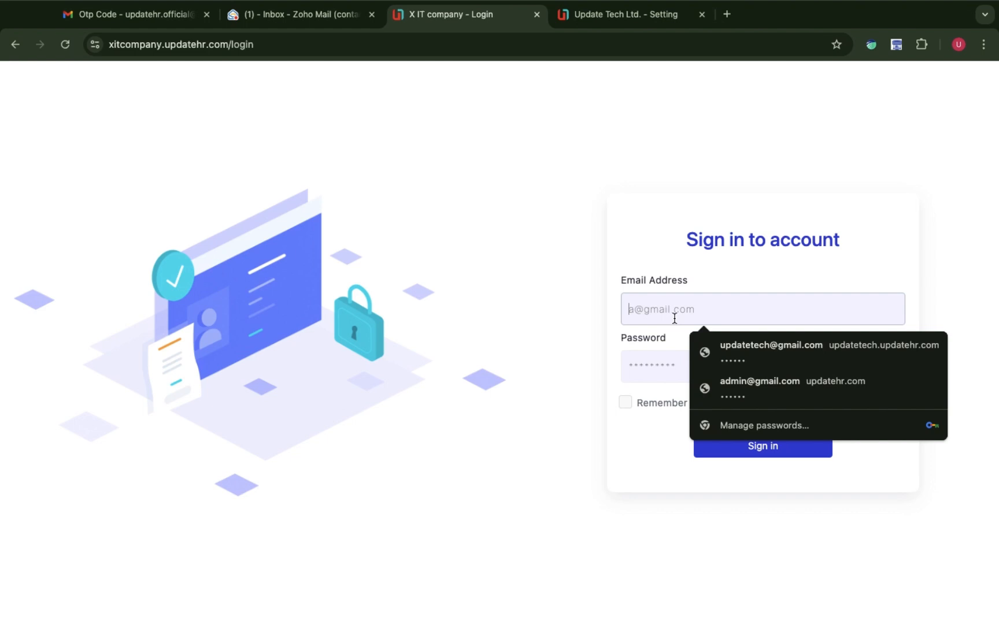
text(pa)
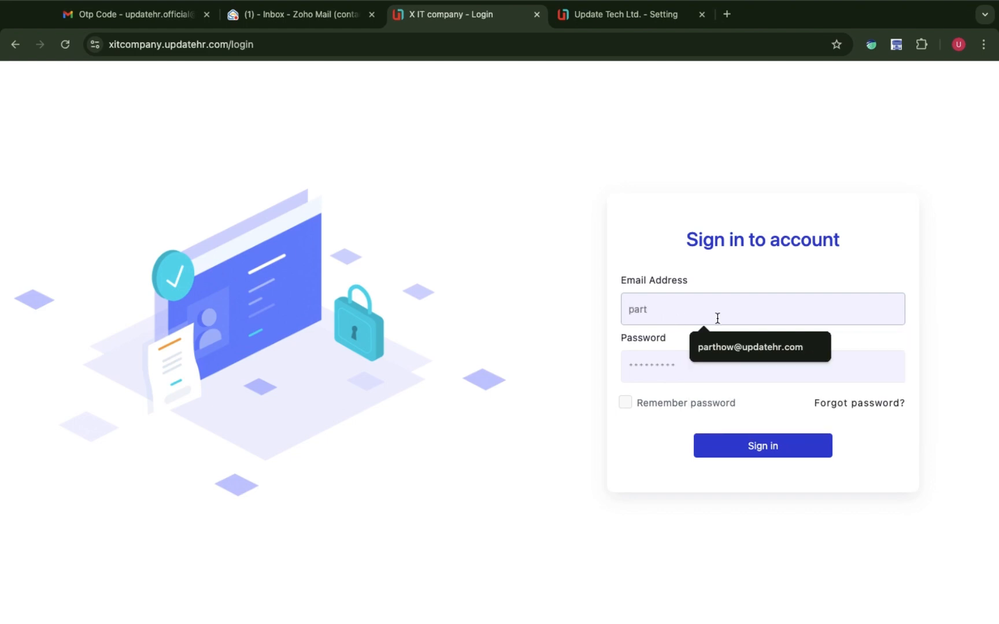
text(rt)
click(752, 340)
click(726, 362)
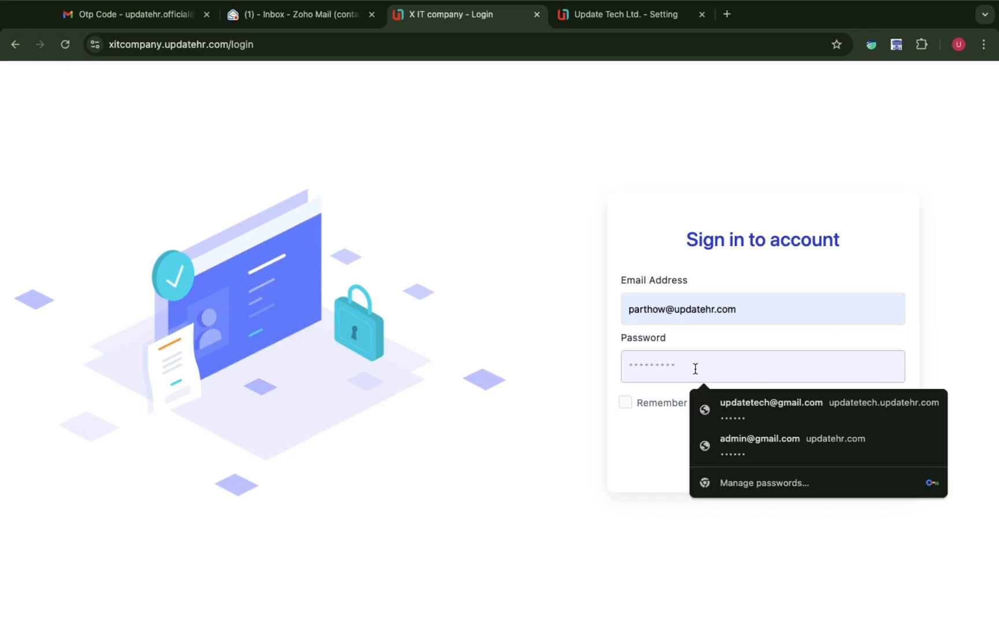
text(••)
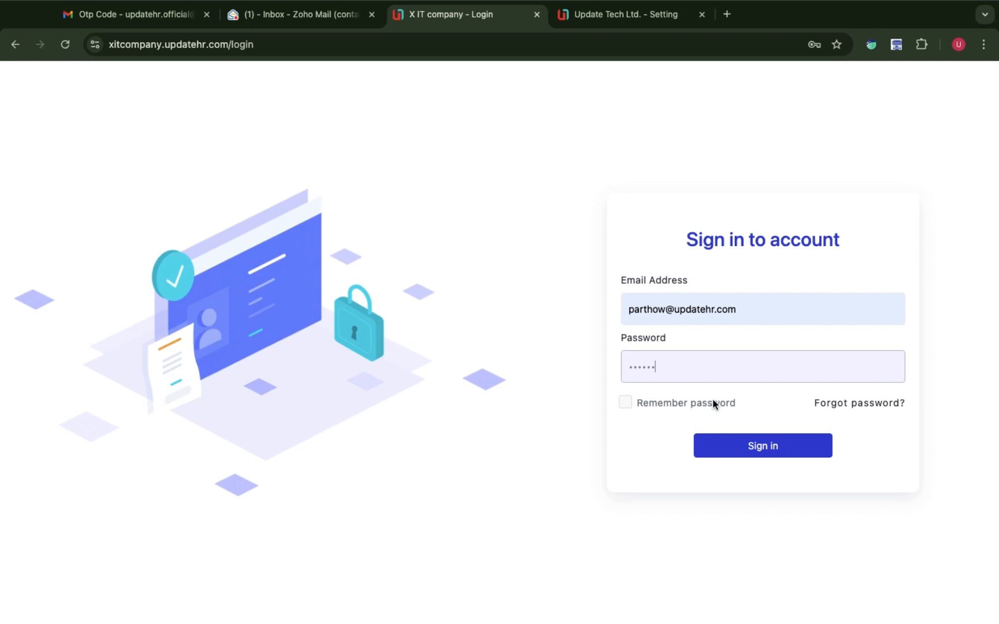
click(727, 442)
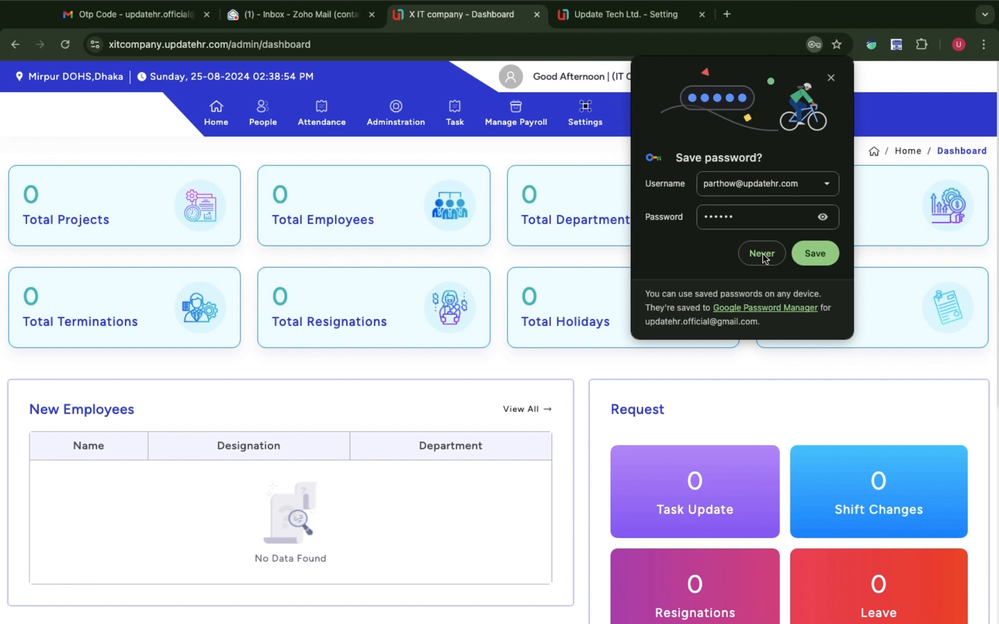
click(760, 254)
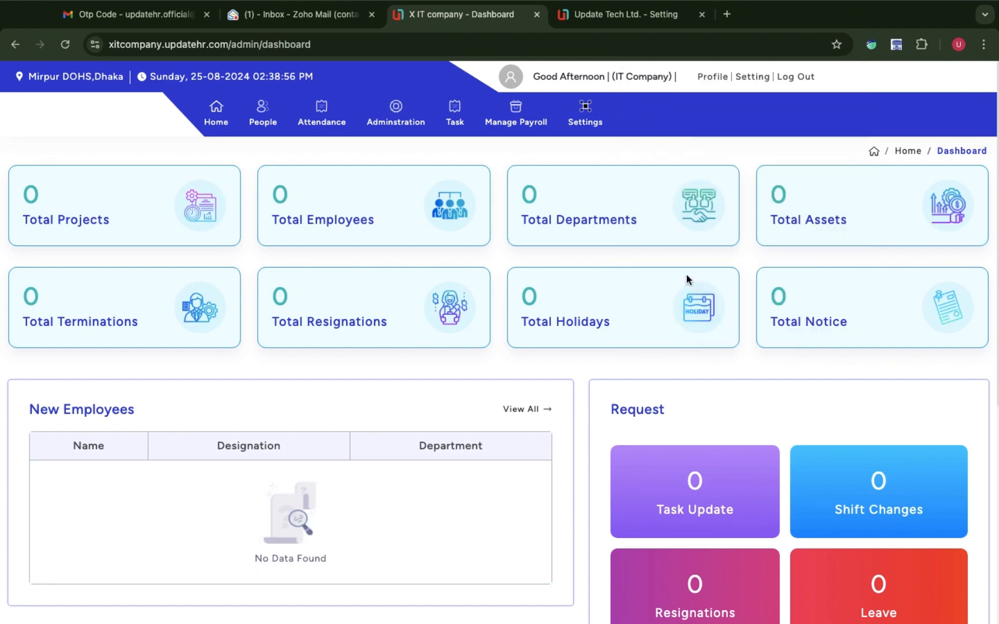